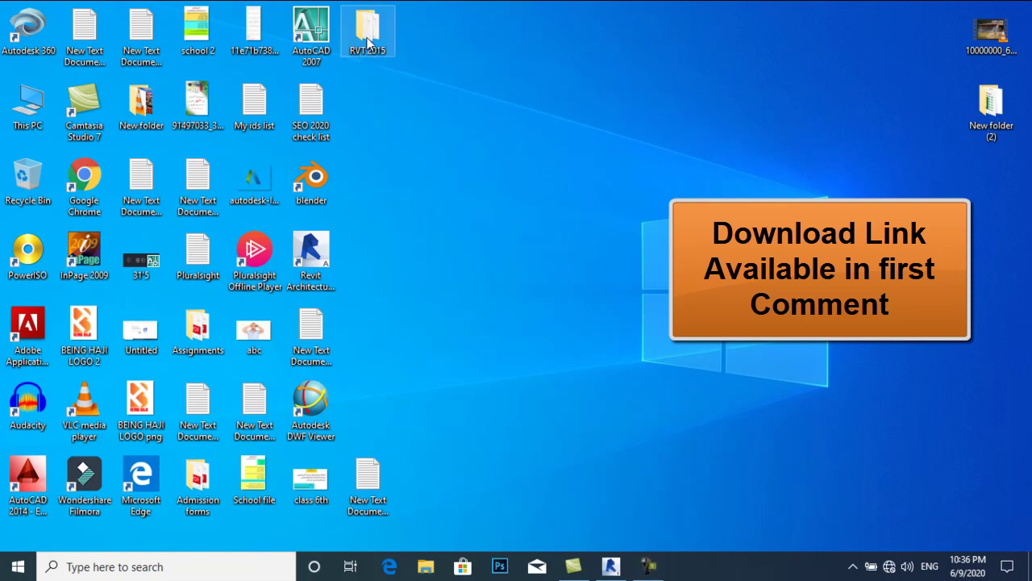
# Open the context menu for the RVT 2015 folder on the desktop.
pyautogui.rightClick(367, 40)
# Copy the RVT 2015 folder and open Local Disk (C:) from This PC.
pyautogui.click(411, 333)
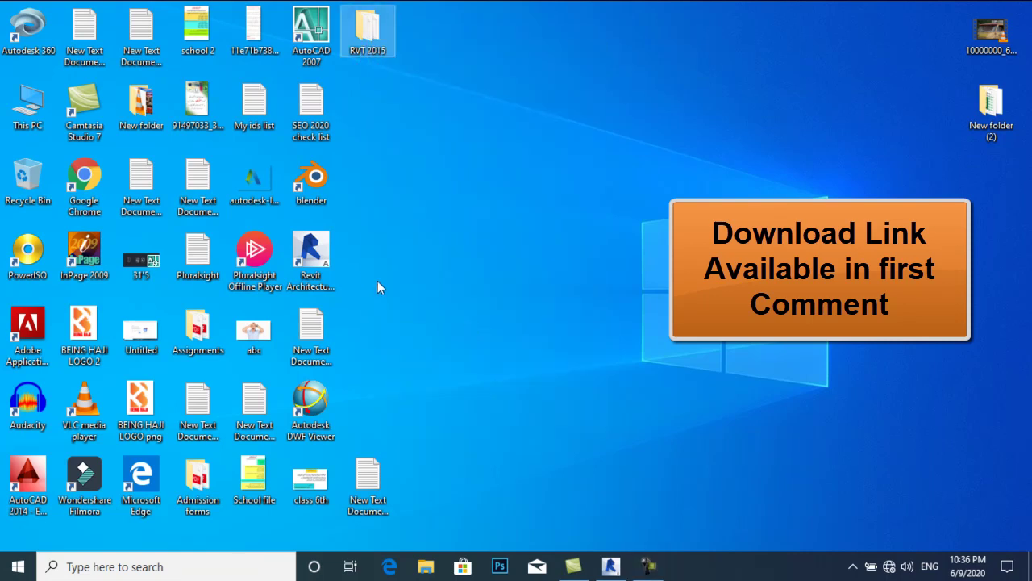
pyautogui.click(24, 117)
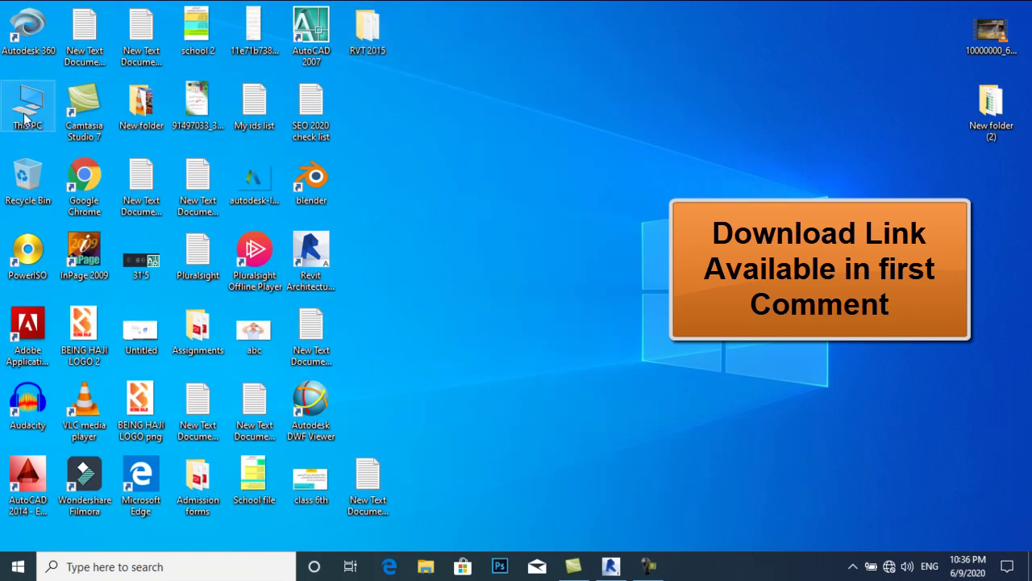
pyautogui.doubleClick(24, 118)
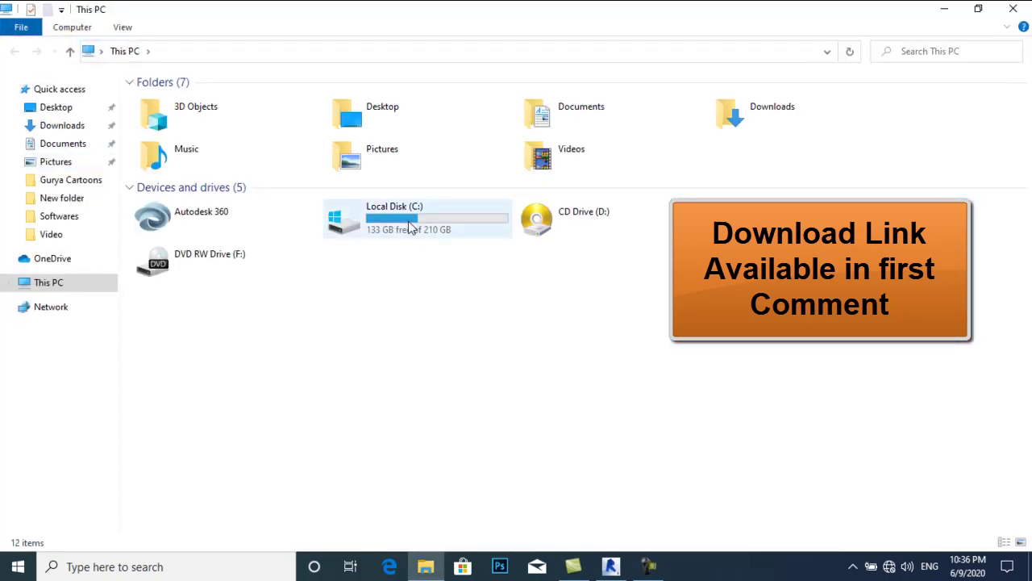
pyautogui.doubleClick(409, 229)
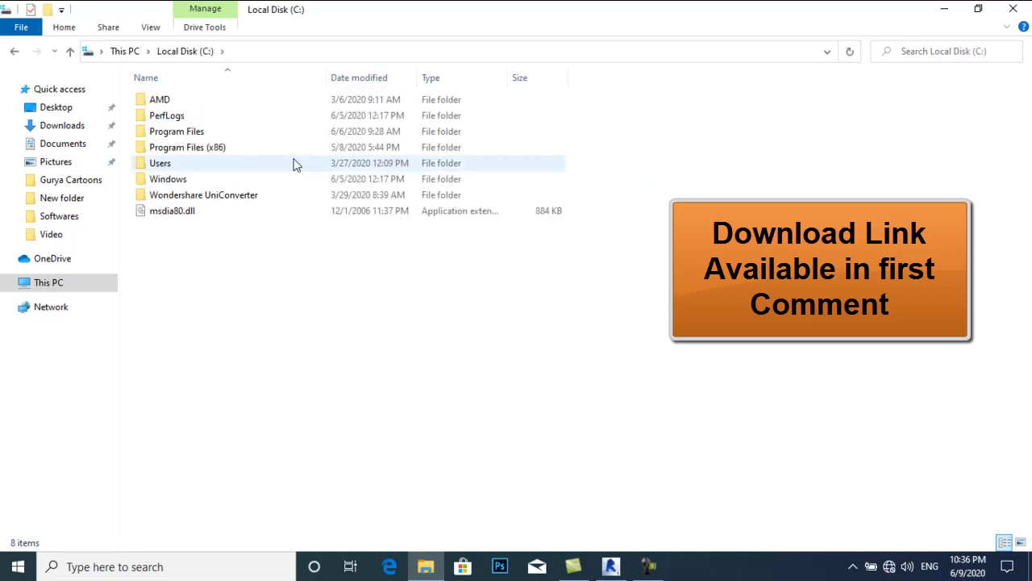
# Show hidden items and open the ProgramData\Autodesk folder.
pyautogui.click(150, 27)
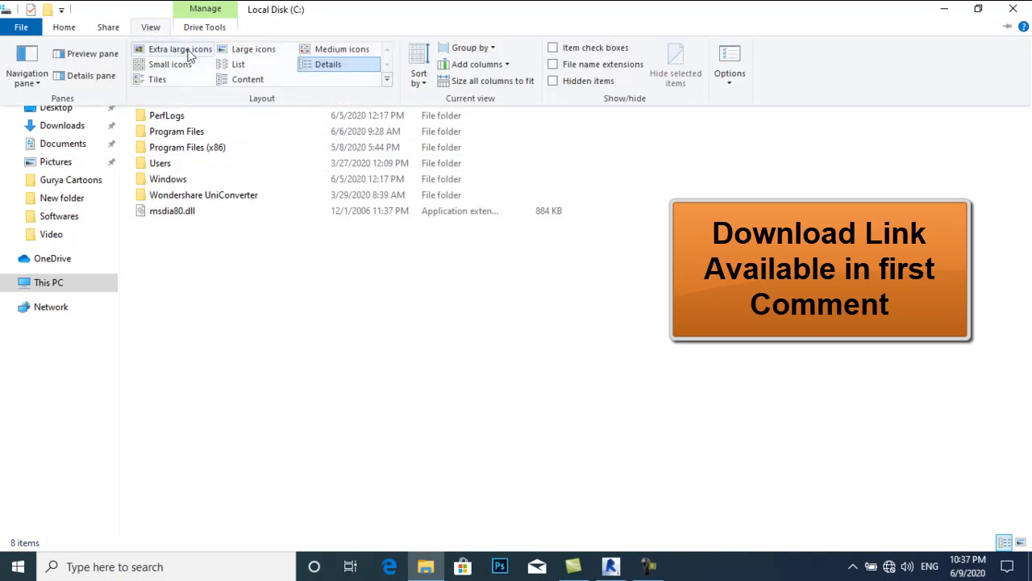
pyautogui.click(552, 82)
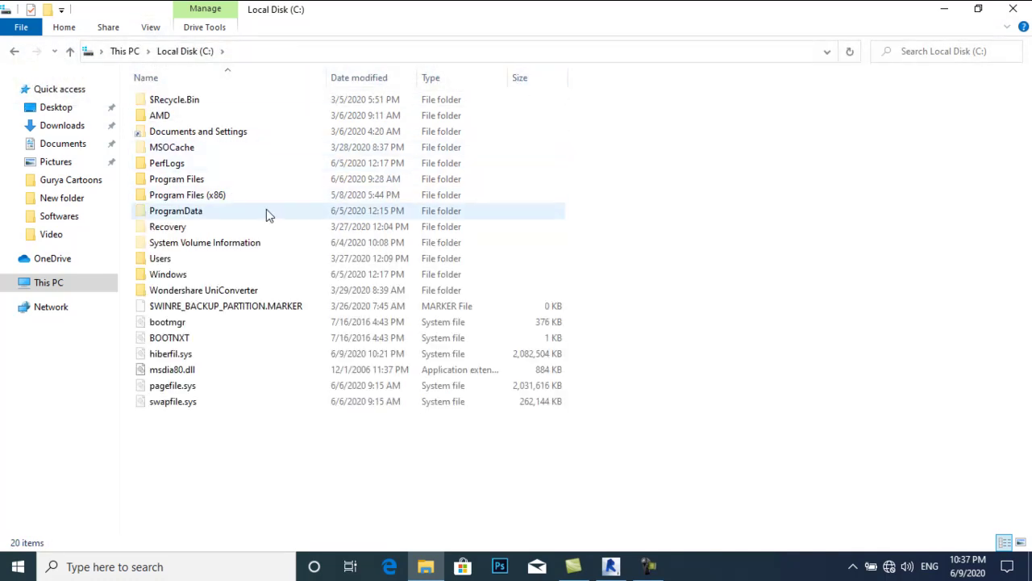
pyautogui.doubleClick(176, 213)
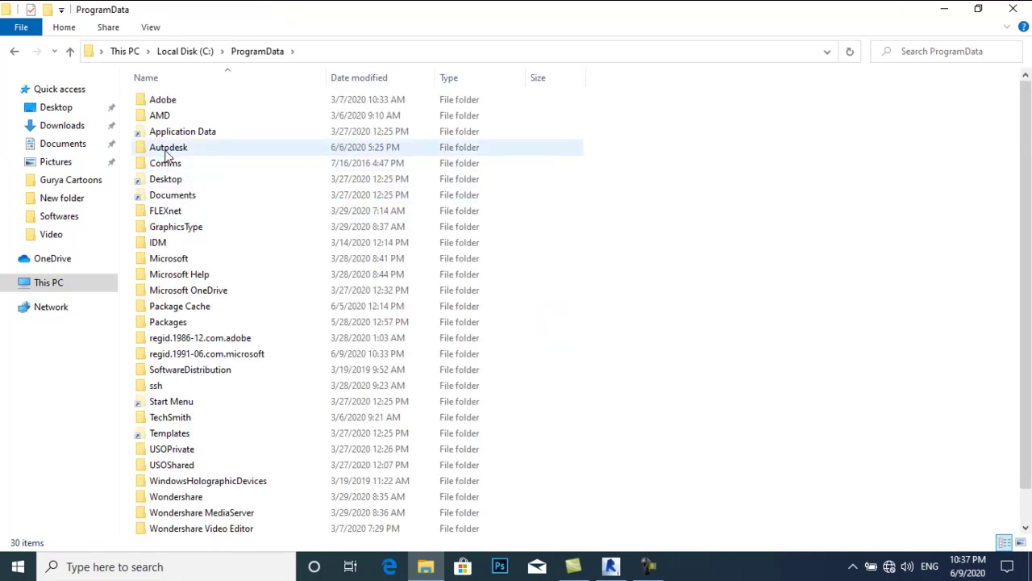
pyautogui.doubleClick(169, 147)
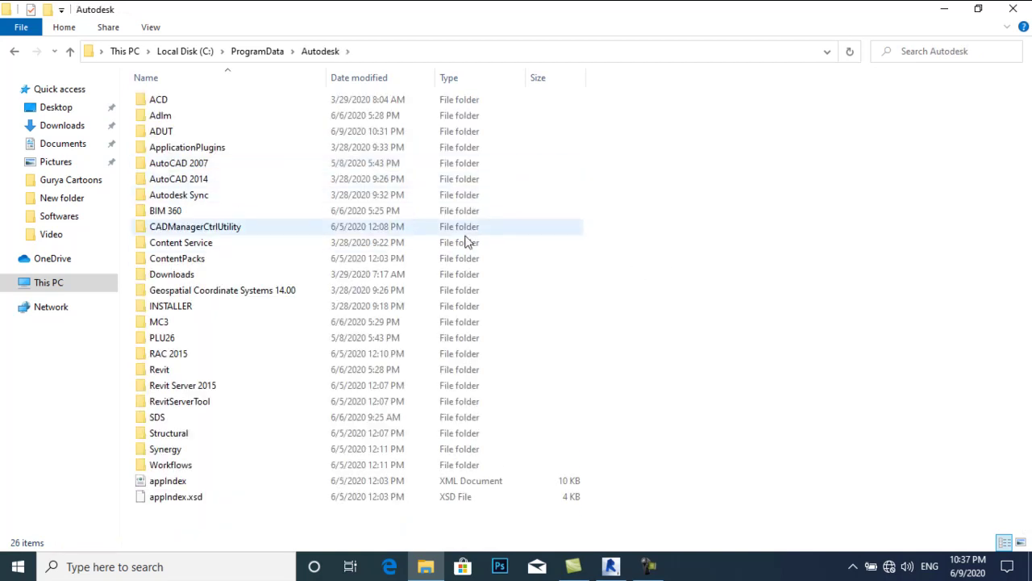
# Paste the RVT 2015 folder into C:\ProgramData\Autodesk and close File Explorer.
pyautogui.rightClick(648, 185)
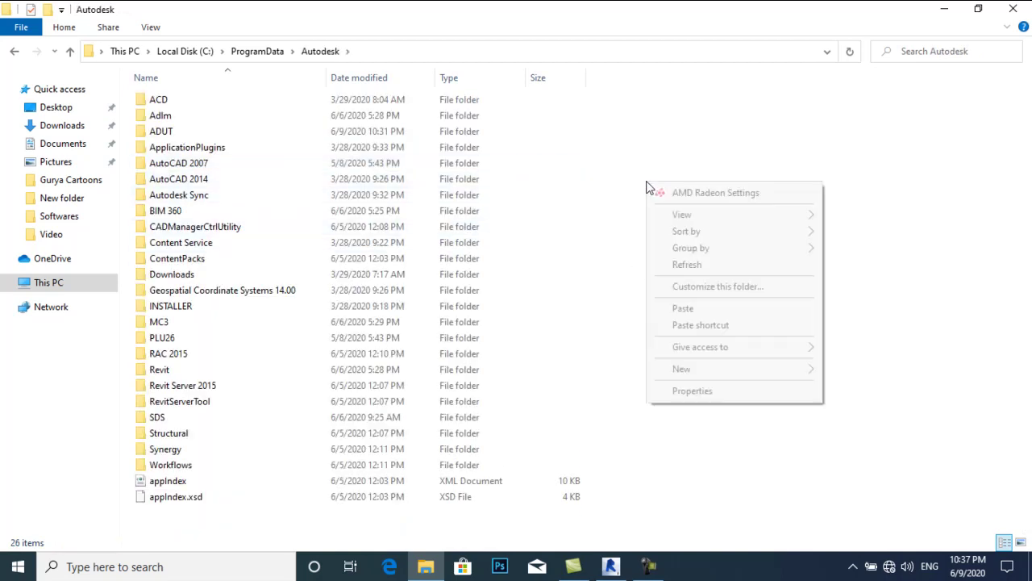
pyautogui.click(703, 308)
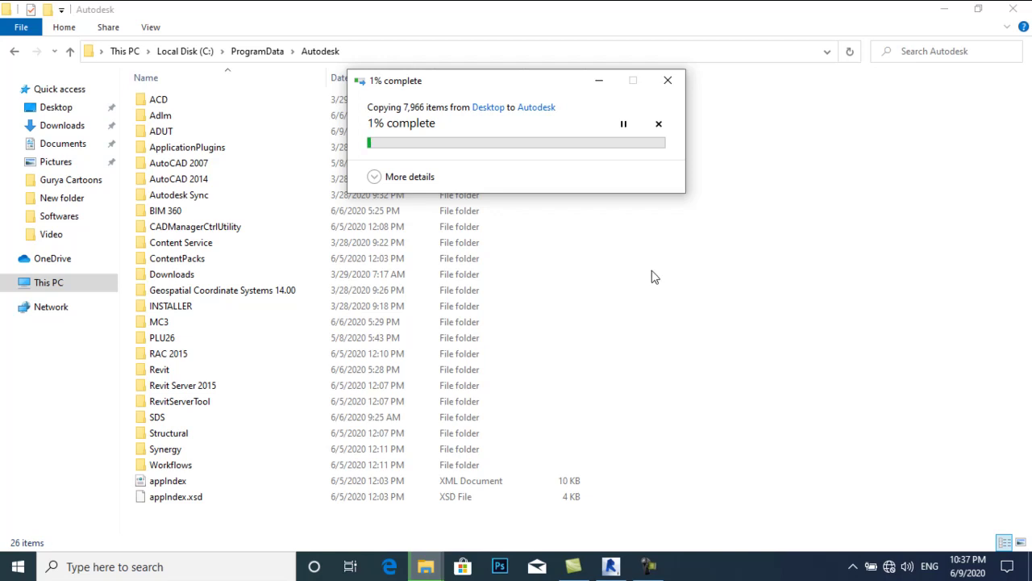
pyautogui.click(654, 567)
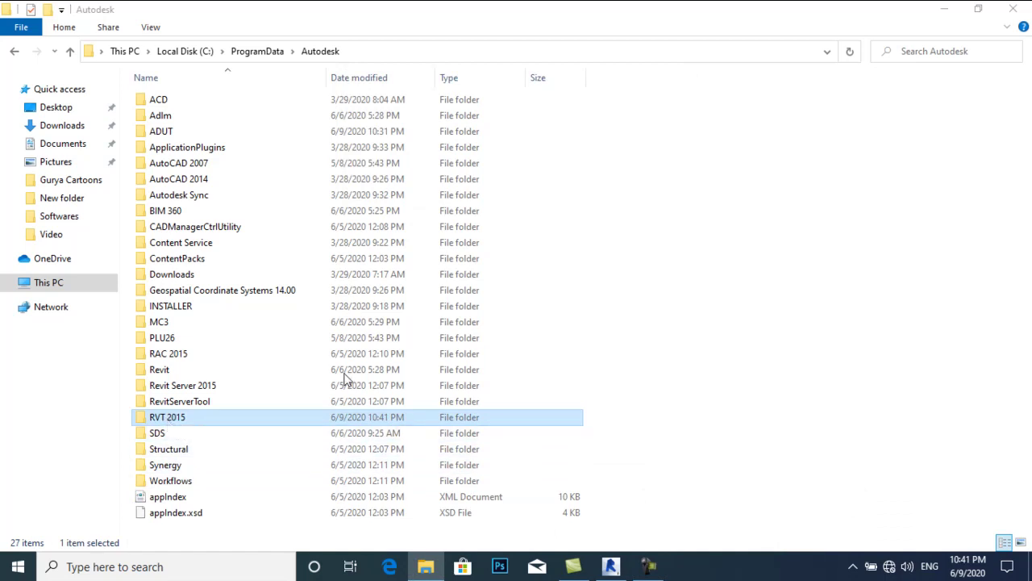
pyautogui.click(1013, 9)
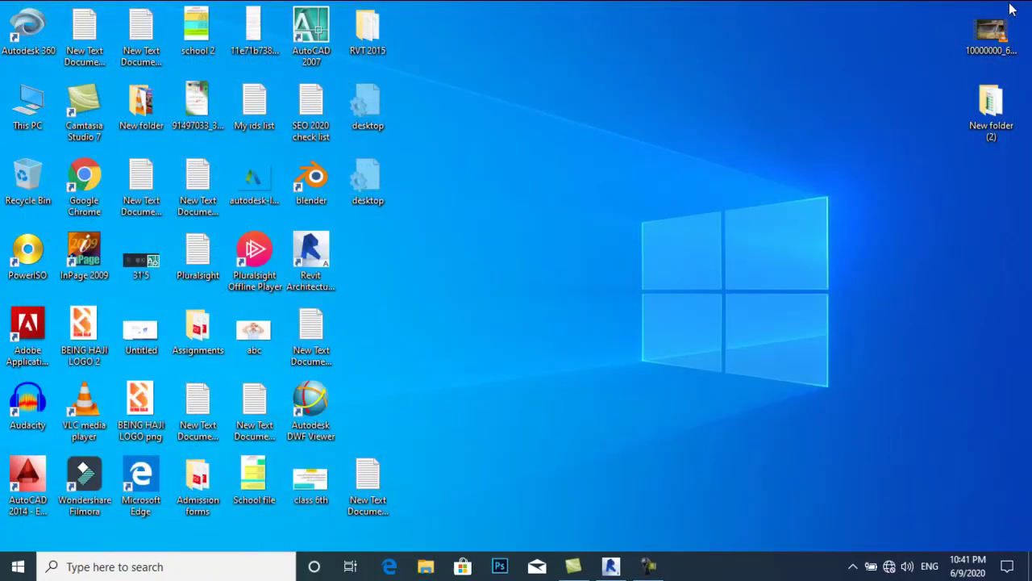
# Restore Revit and show Options on the File Locations page, moving the dialog left.
pyautogui.click(610, 565)
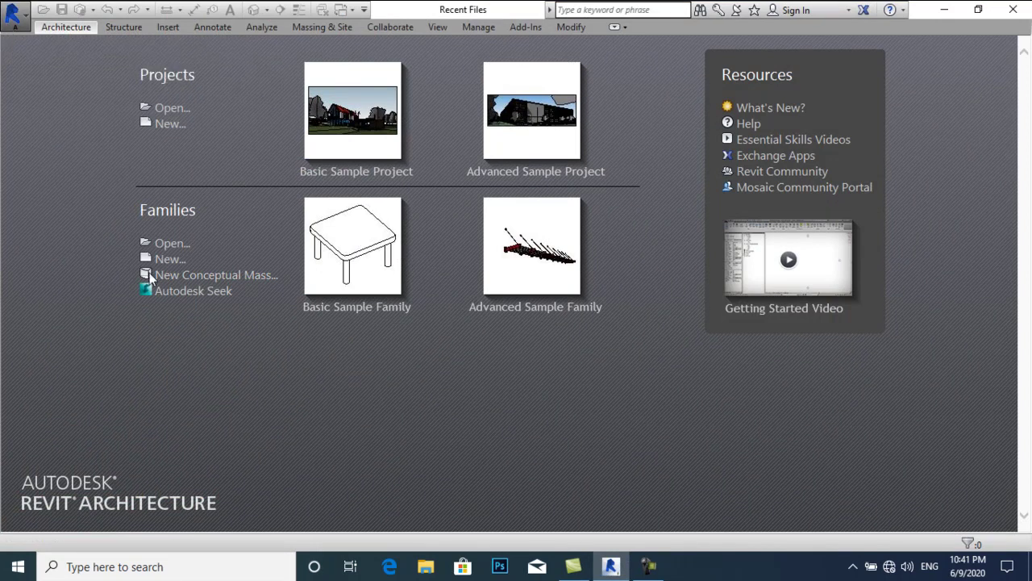
pyautogui.hotkey('alt', 'f')
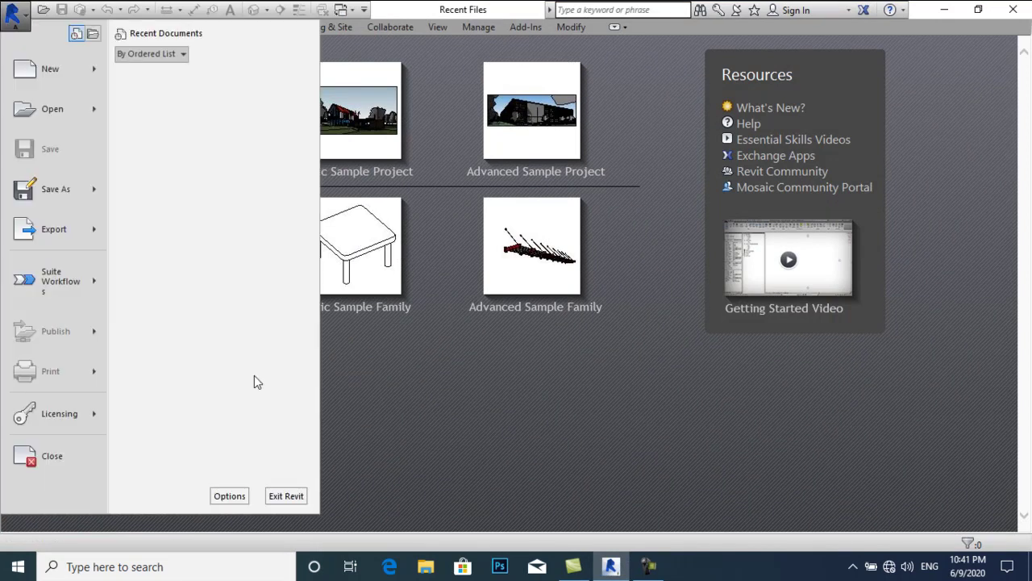
pyautogui.click(230, 498)
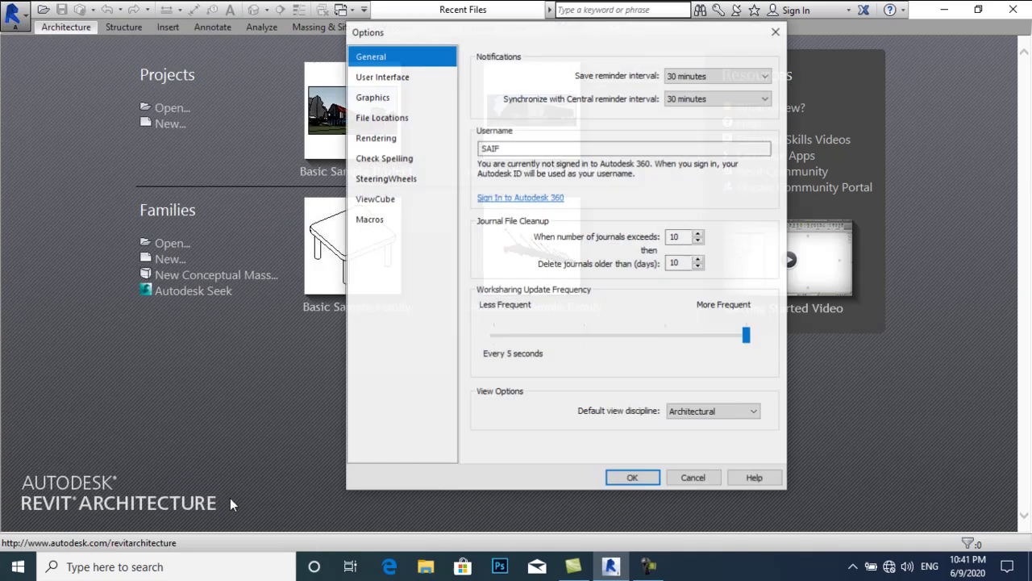
pyautogui.click(393, 126)
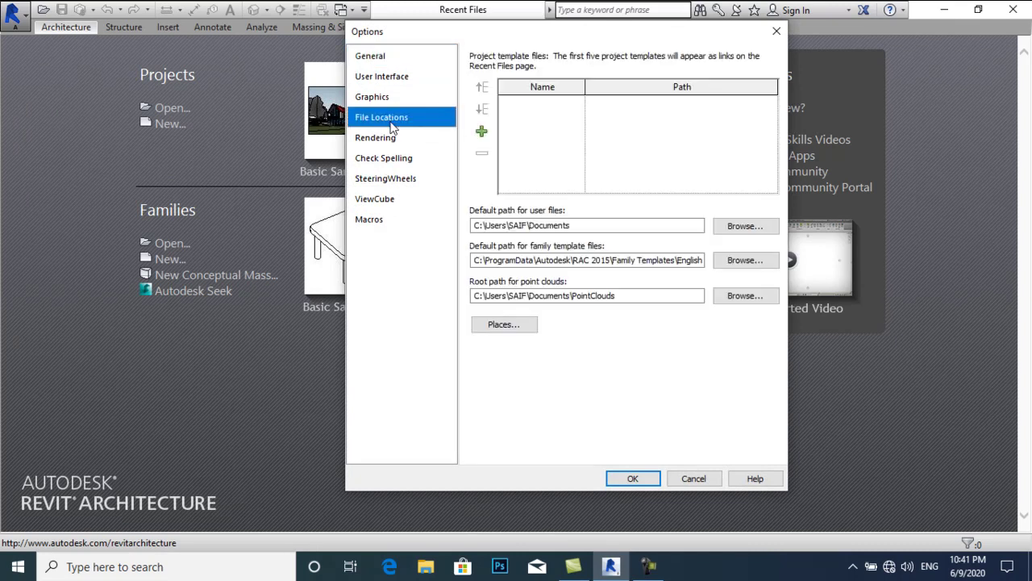
pyautogui.moveTo(461, 40); pyautogui.dragTo(311, 40)
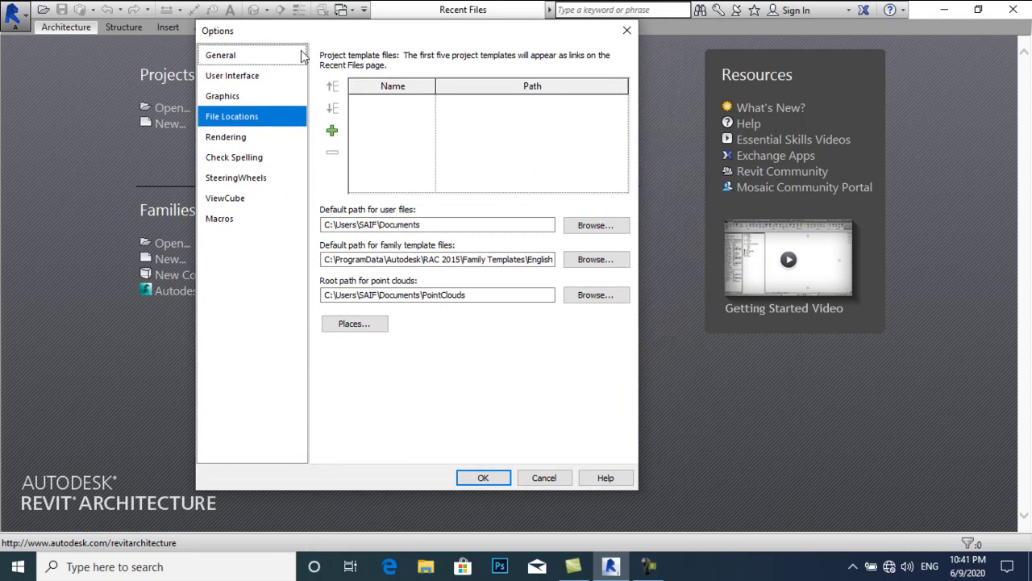
# Add a project template entry and browse to C:\ProgramData\Autodesk\RVT 2015.
pyautogui.click(333, 131)
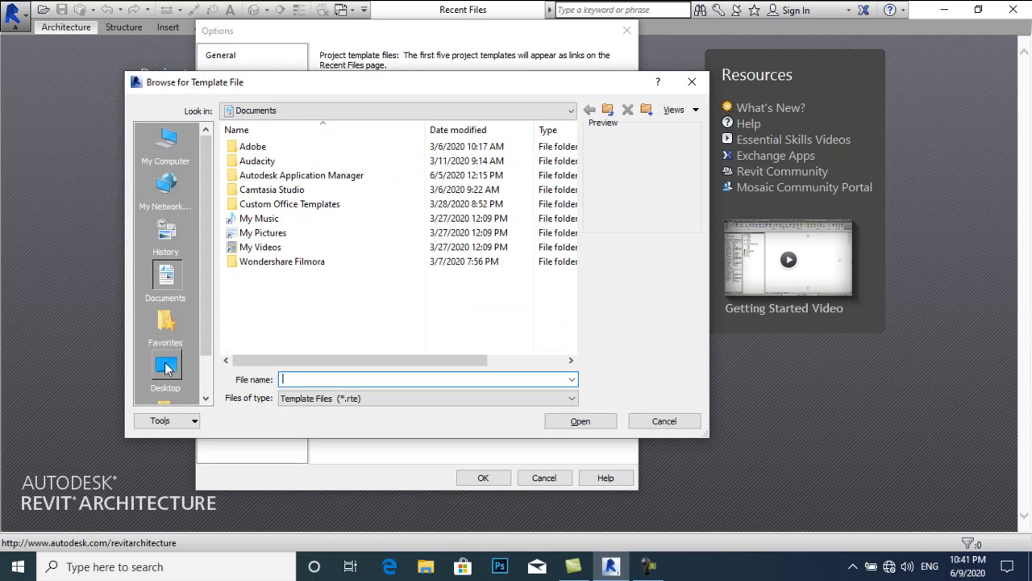
pyautogui.click(166, 143)
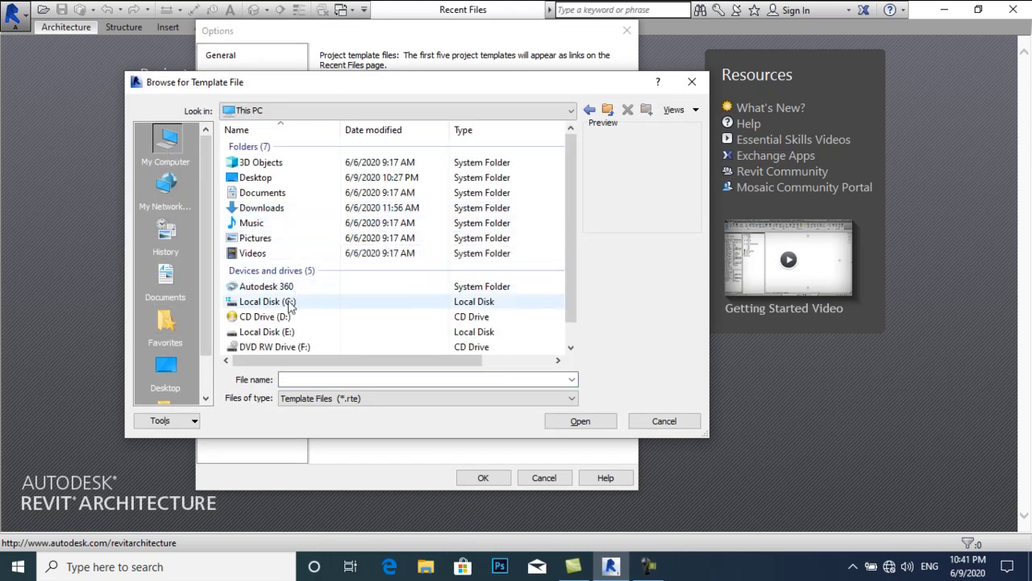
pyautogui.doubleClick(289, 303)
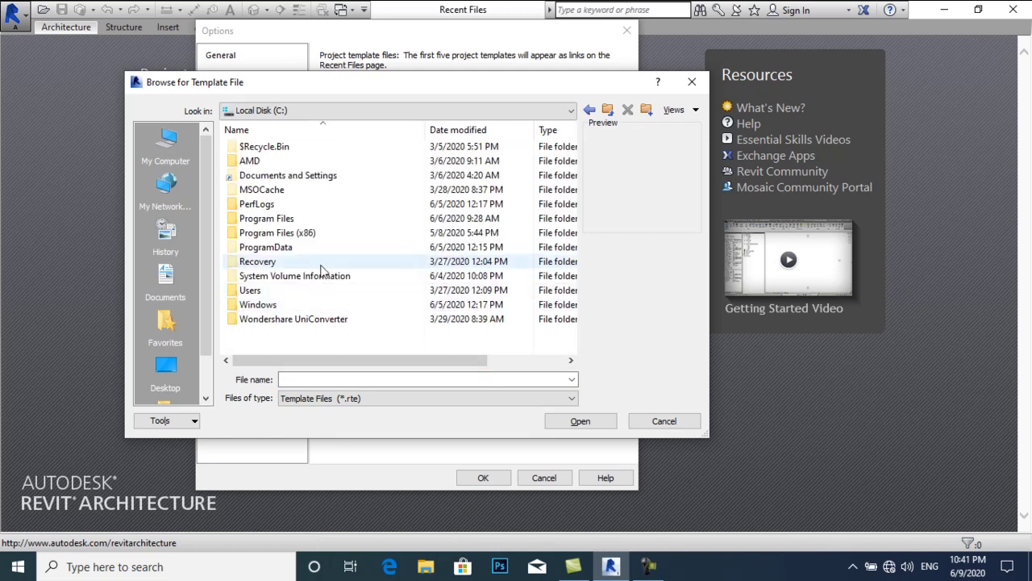
pyautogui.doubleClick(278, 247)
pyautogui.doubleClick(283, 191)
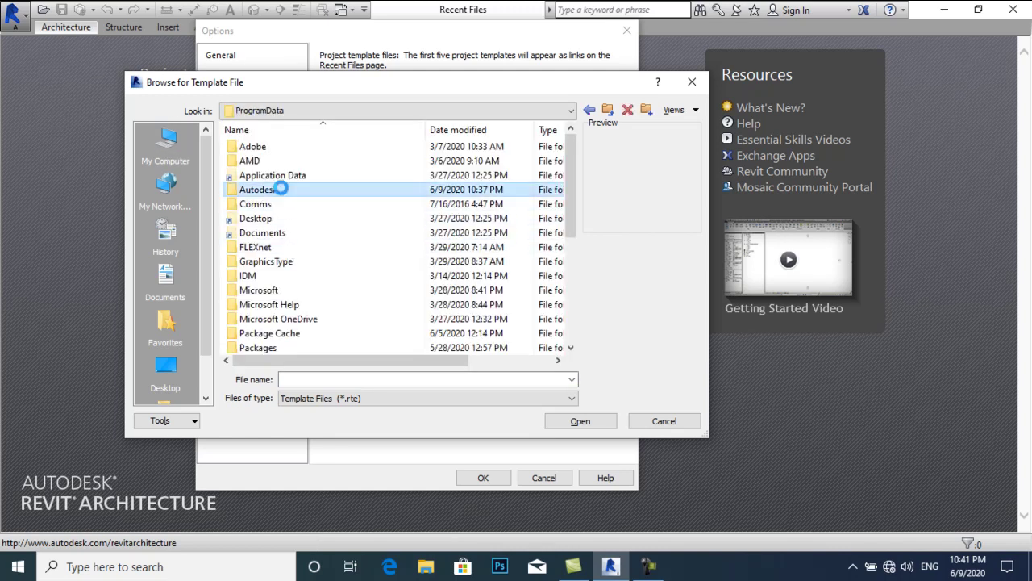
pyautogui.scroll(-4, 319, 219)
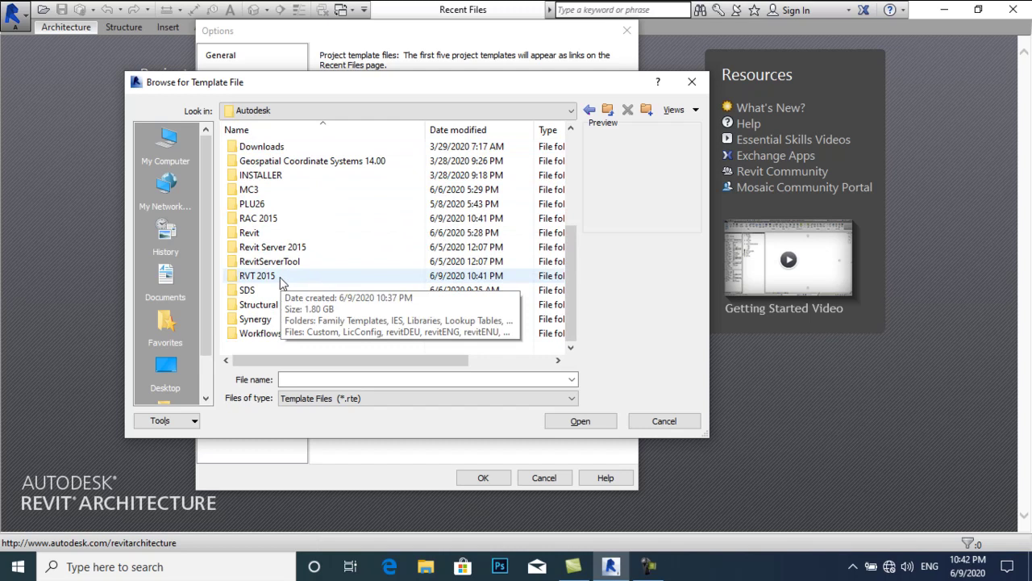
pyautogui.doubleClick(280, 278)
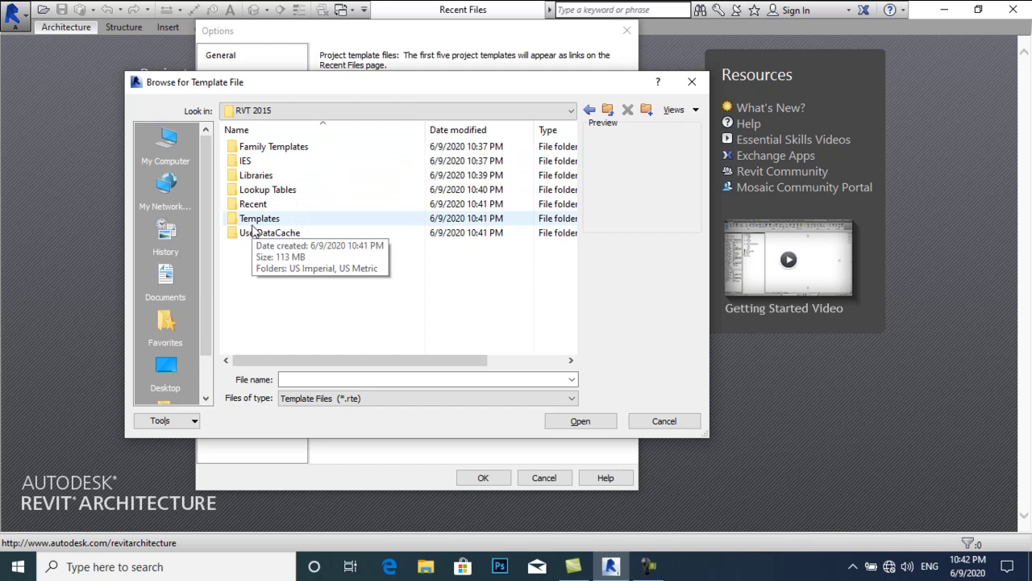
# Add Templates\US Imperial\default.rte to the project template list.
pyautogui.doubleClick(252, 223)
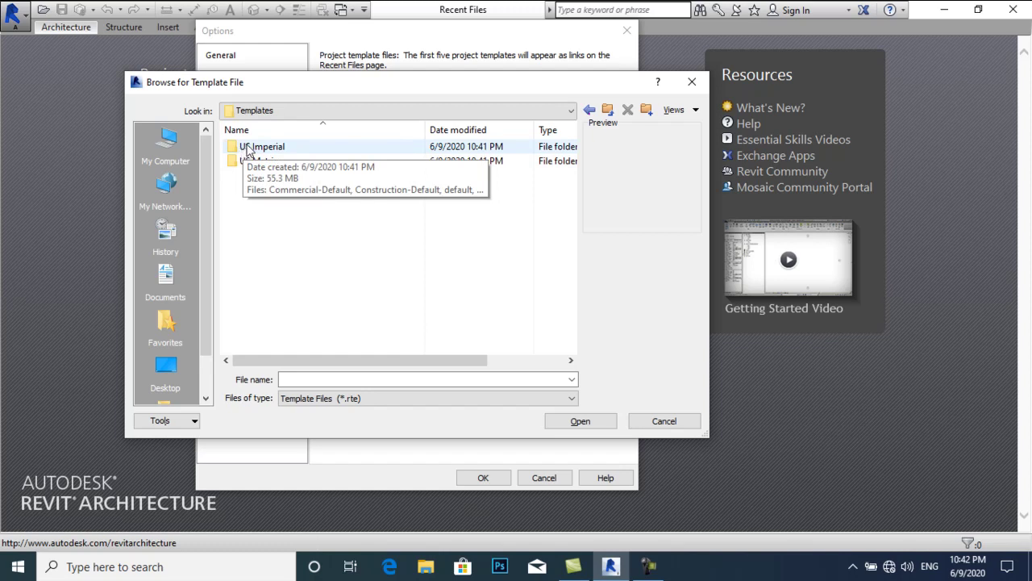
pyautogui.click(250, 153)
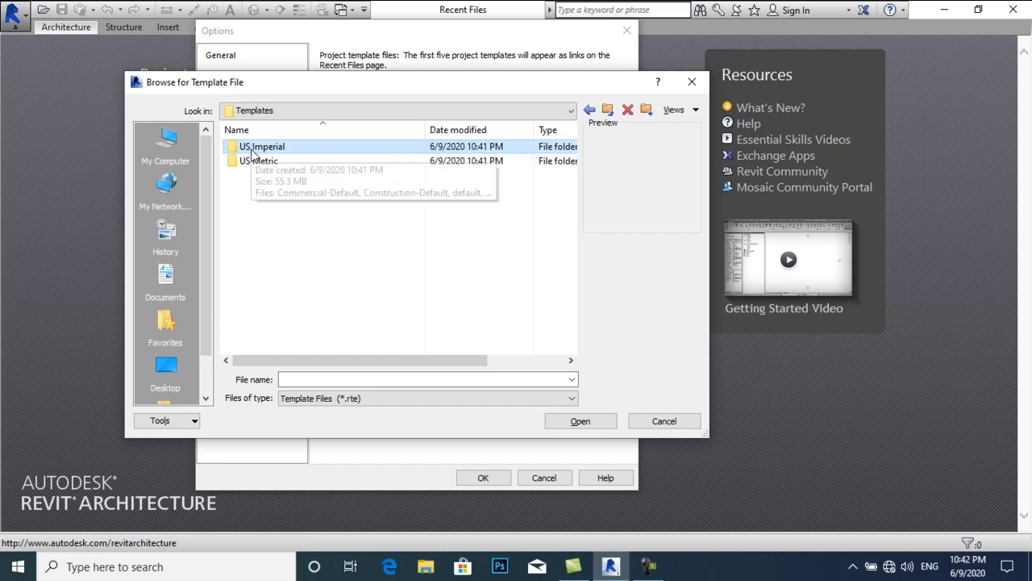
pyautogui.click(582, 421)
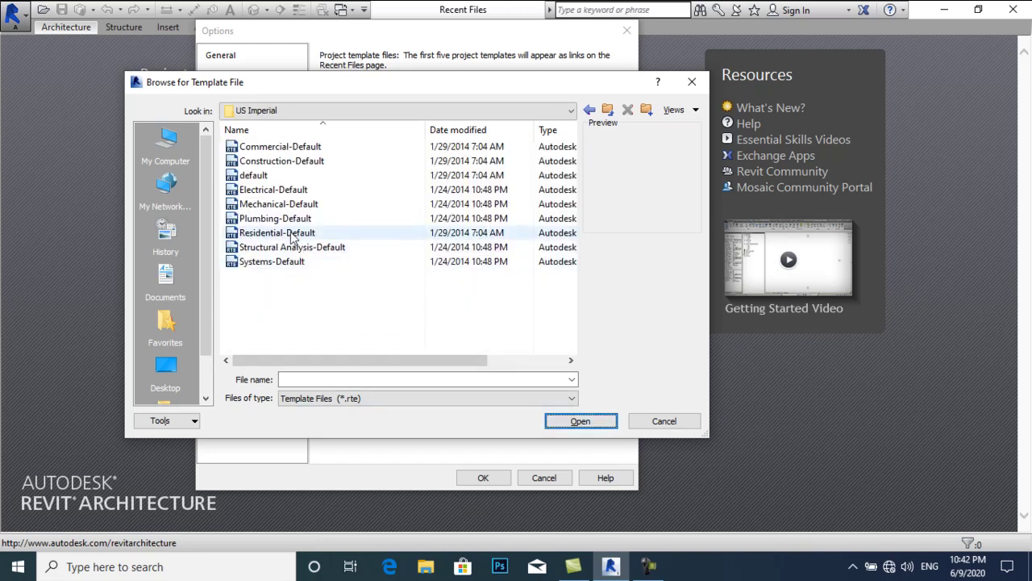
pyautogui.click(251, 176)
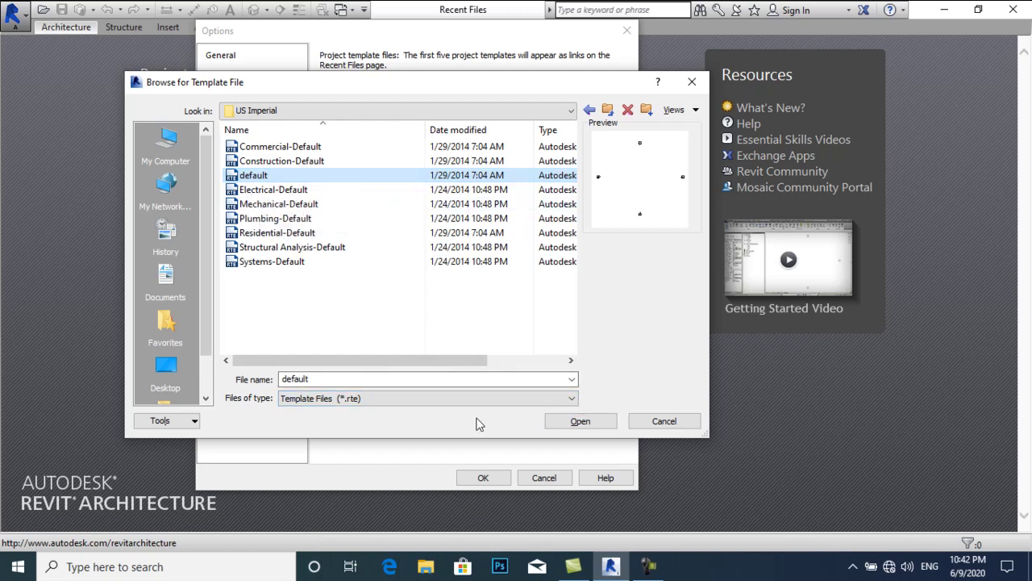
pyautogui.click(577, 422)
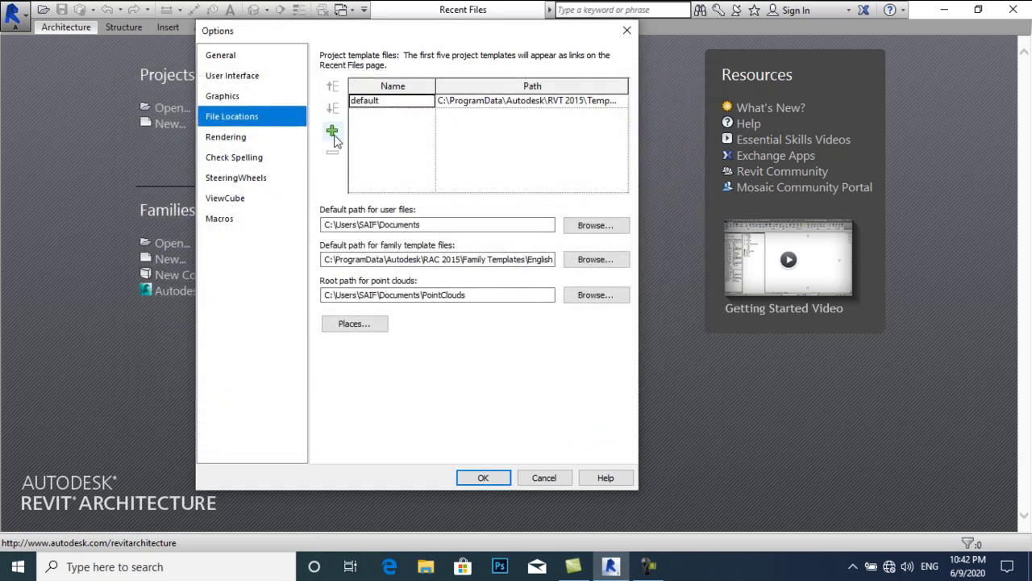
# Add DefaultMetric.rte from the US Metric templates folder as another project template.
pyautogui.click(333, 134)
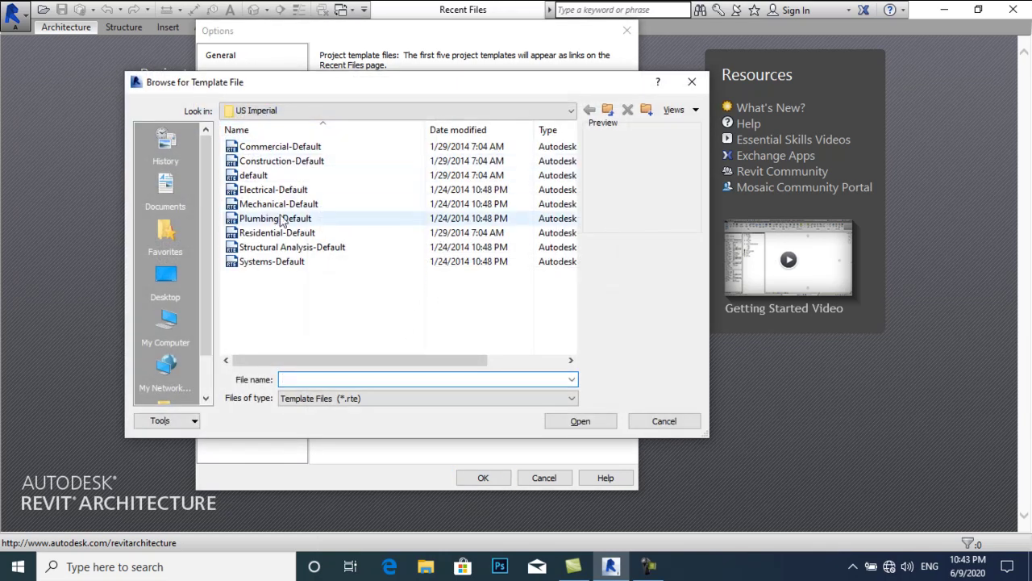
pyautogui.click(608, 110)
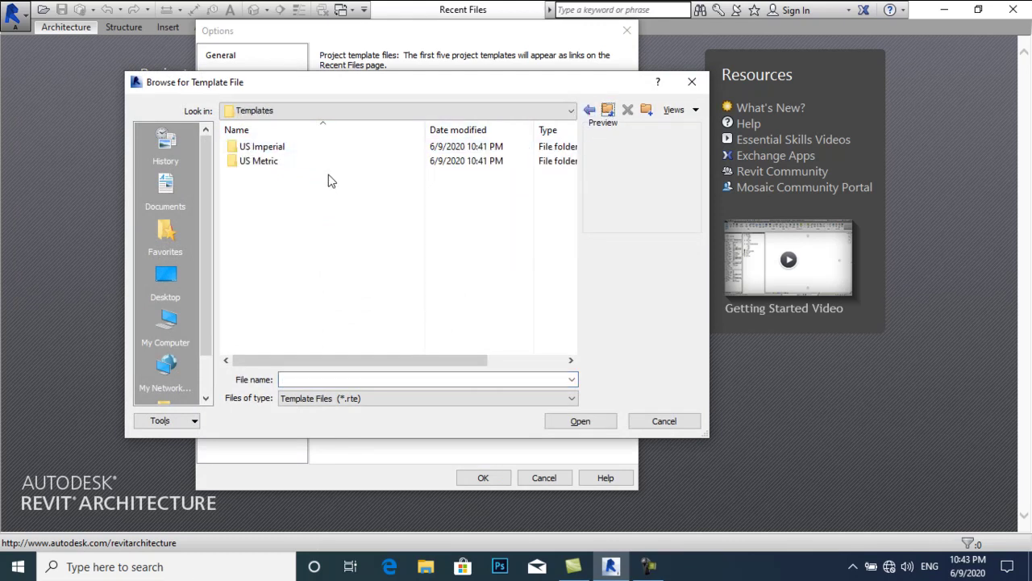
pyautogui.doubleClick(325, 168)
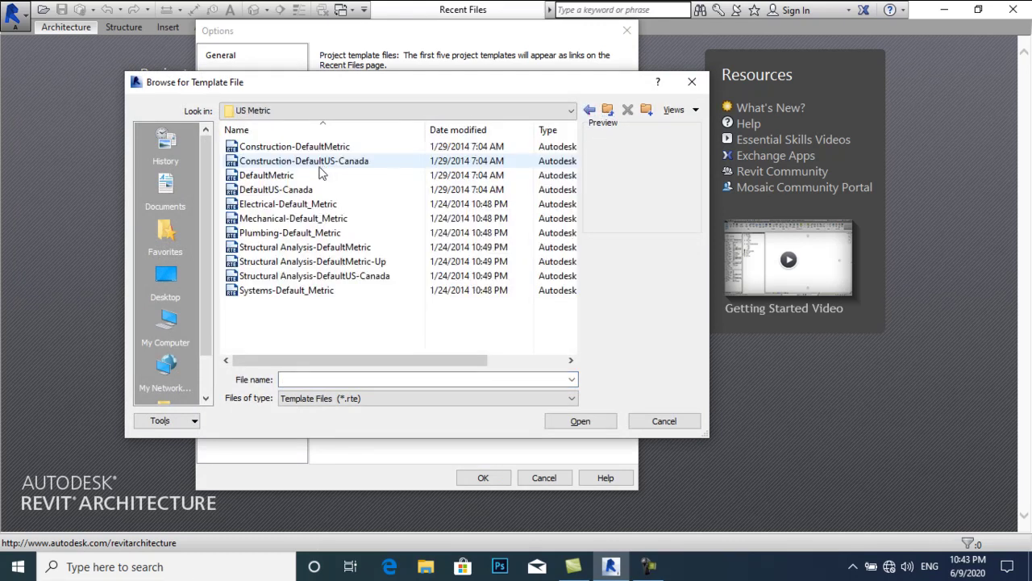
pyautogui.click(266, 177)
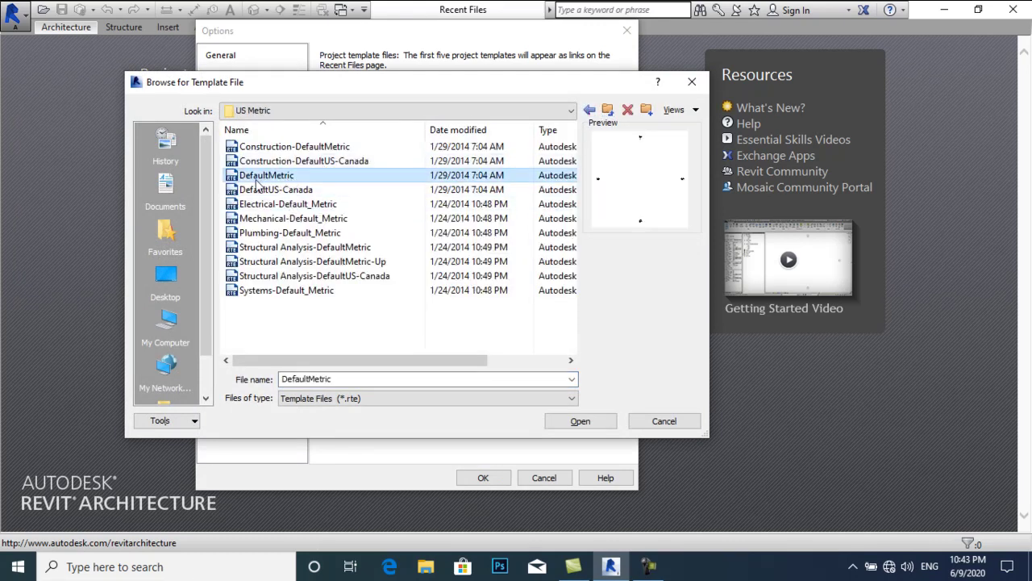
pyautogui.click(599, 421)
# Rename the 'default' template entry to Imperial.
pyautogui.click(406, 101)
pyautogui.doubleClick(374, 100)
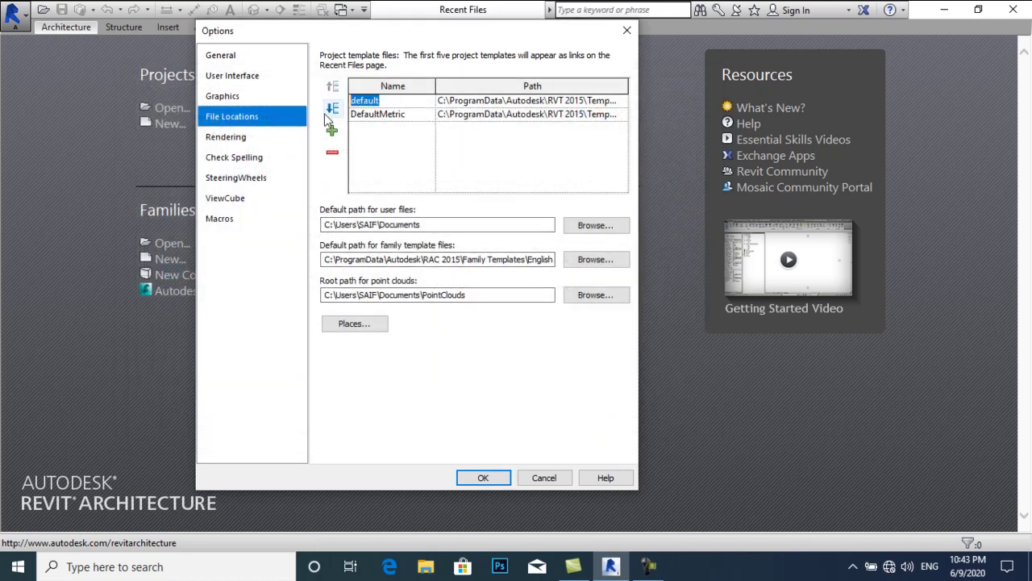
pyautogui.write('Imperial')
pyautogui.click(383, 143)
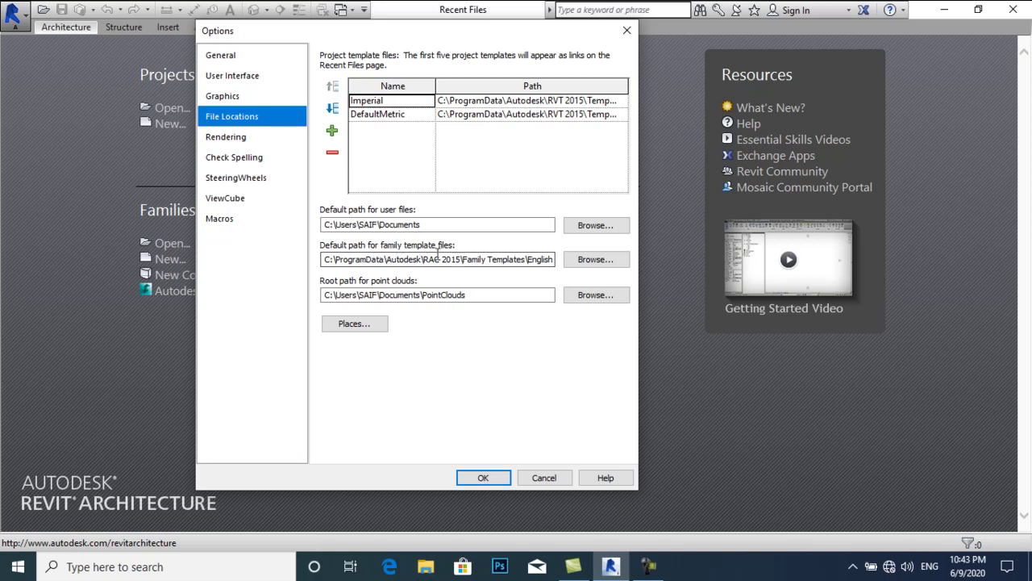
# Browse for a new family template path, moving up to the Autodesk folder.
pyautogui.click(588, 259)
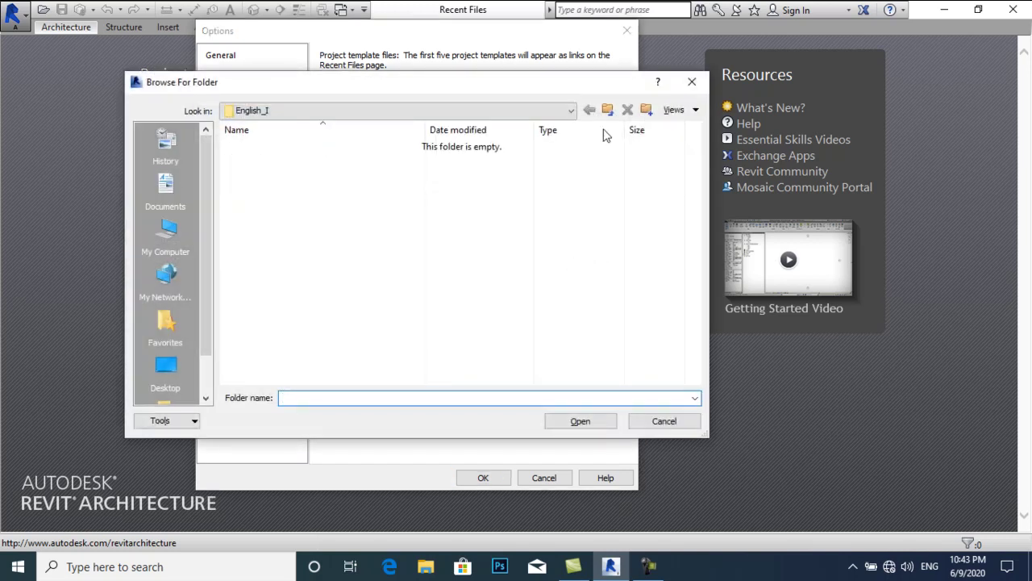
pyautogui.click(608, 111)
pyautogui.click(608, 110)
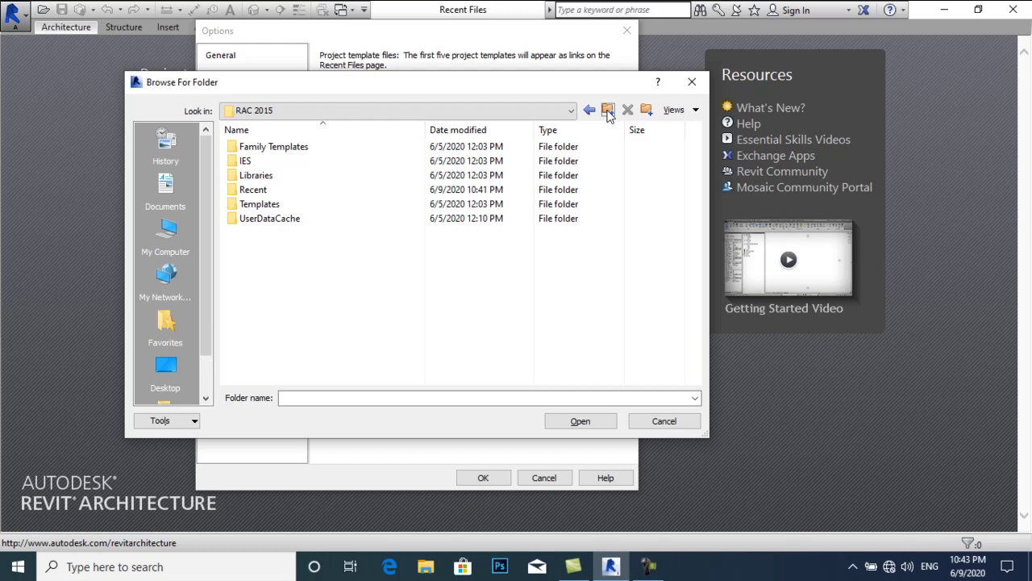
pyautogui.click(608, 110)
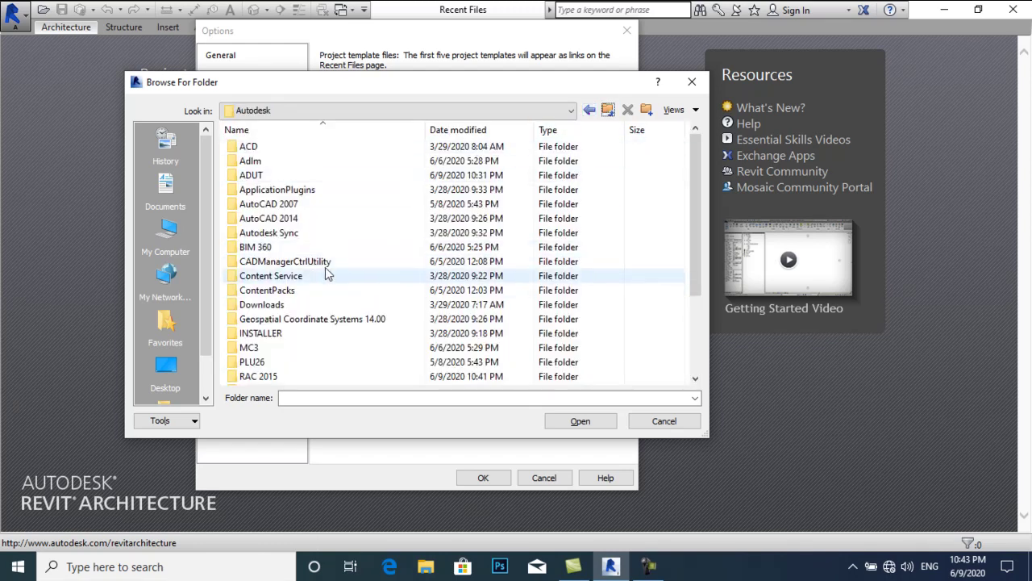
pyautogui.scroll(-1, 329, 265)
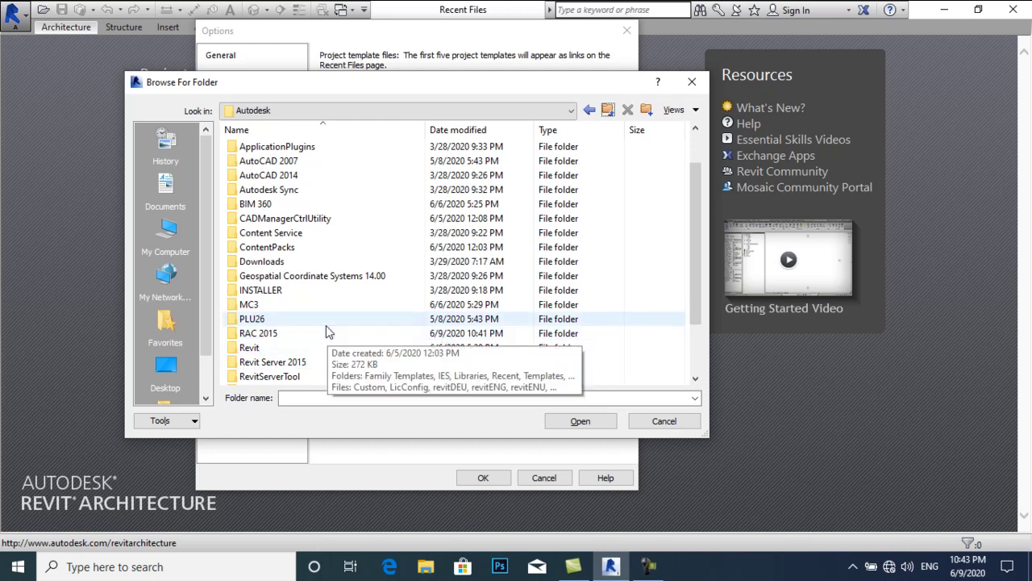
pyautogui.scroll(1, 311, 309)
pyautogui.click(297, 266)
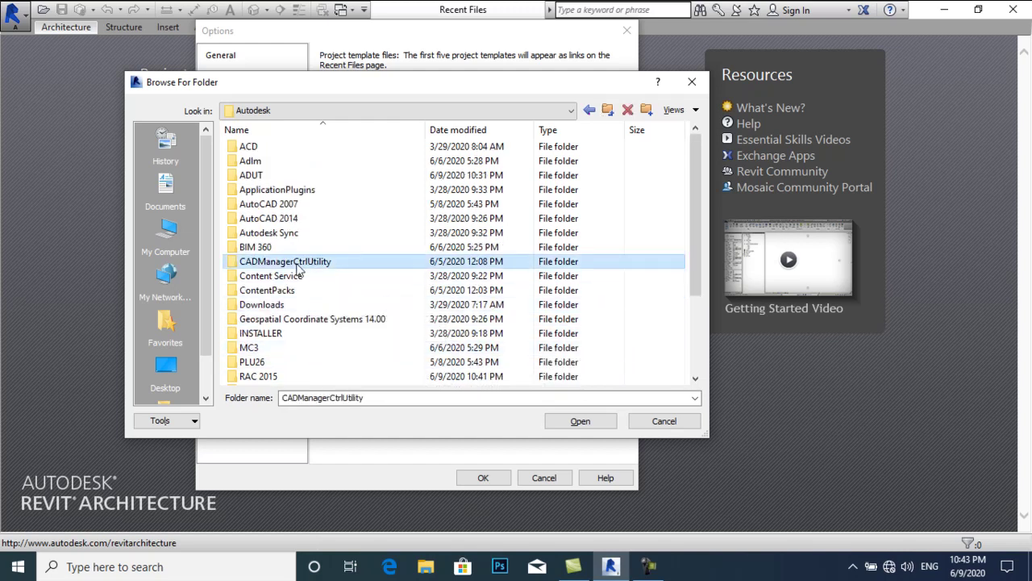
# Set the family template path to RVT 2015\Family Templates\English.
pyautogui.scroll(-3, 297, 270)
pyautogui.click(295, 319)
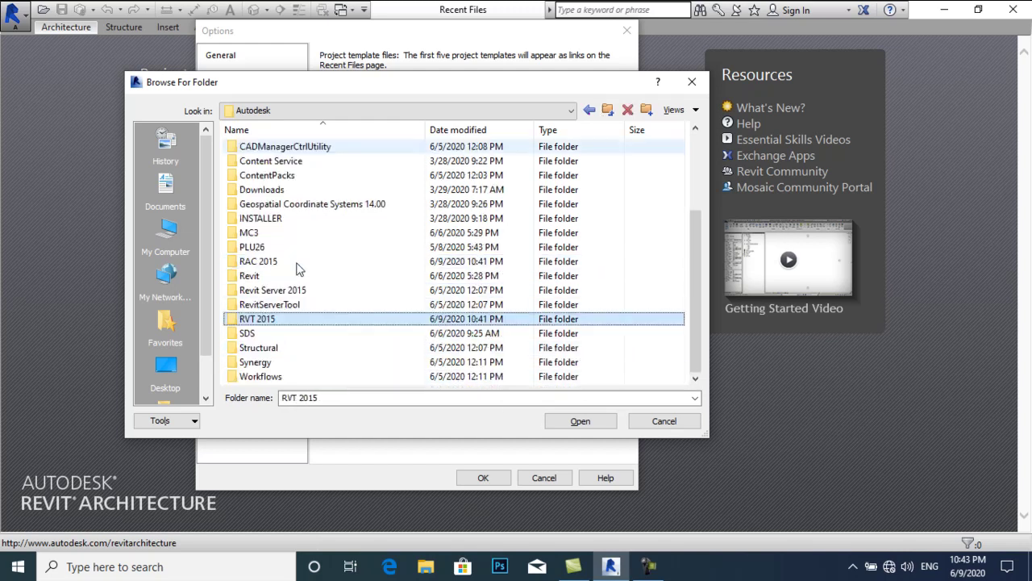
pyautogui.doubleClick(295, 320)
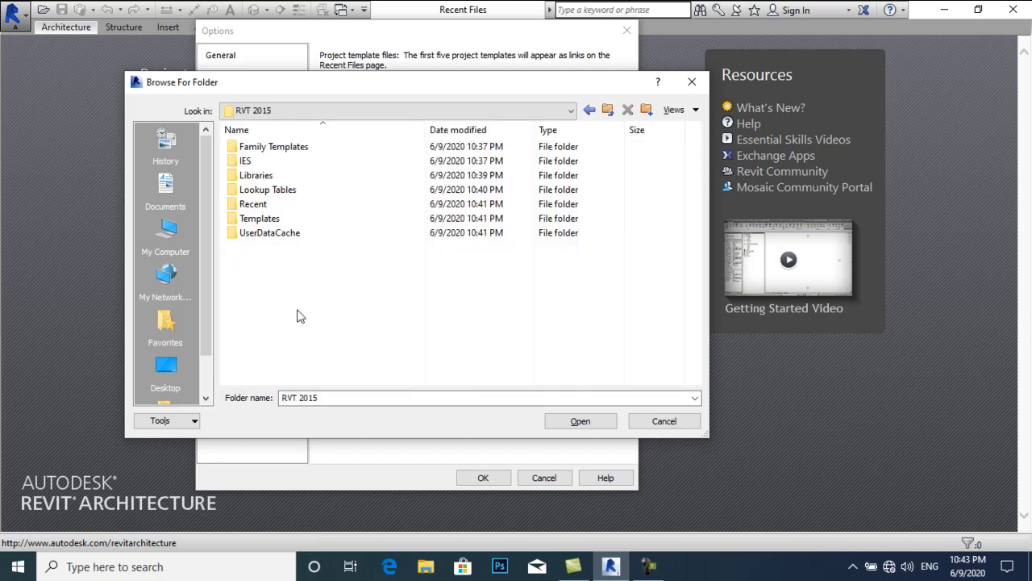
pyautogui.doubleClick(314, 146)
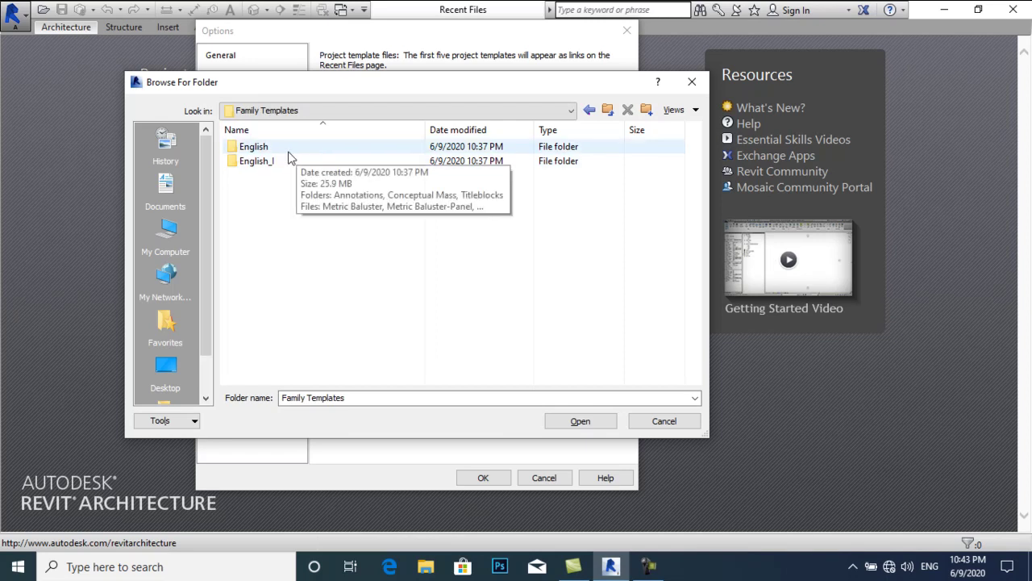
pyautogui.doubleClick(289, 149)
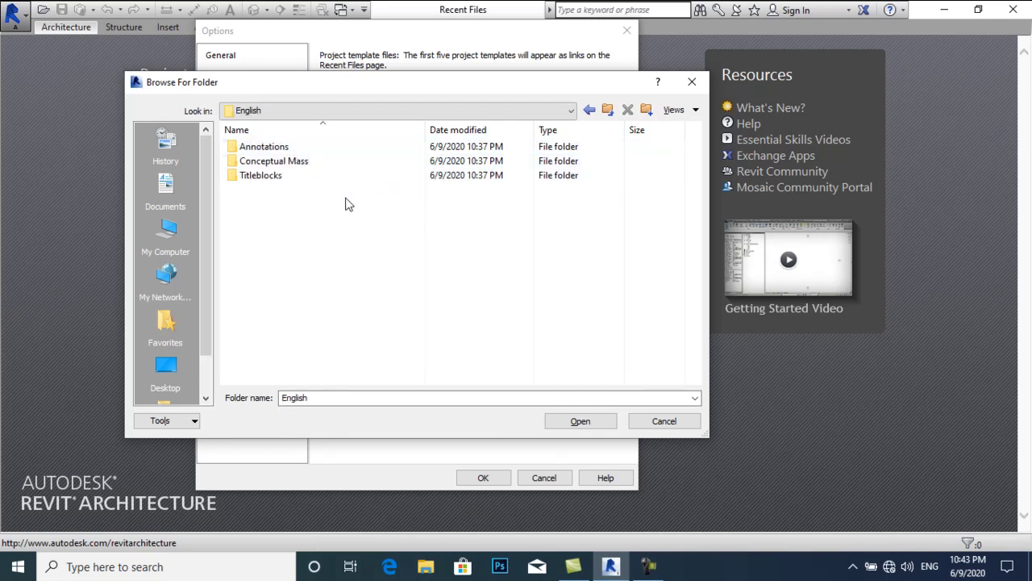
pyautogui.click(578, 423)
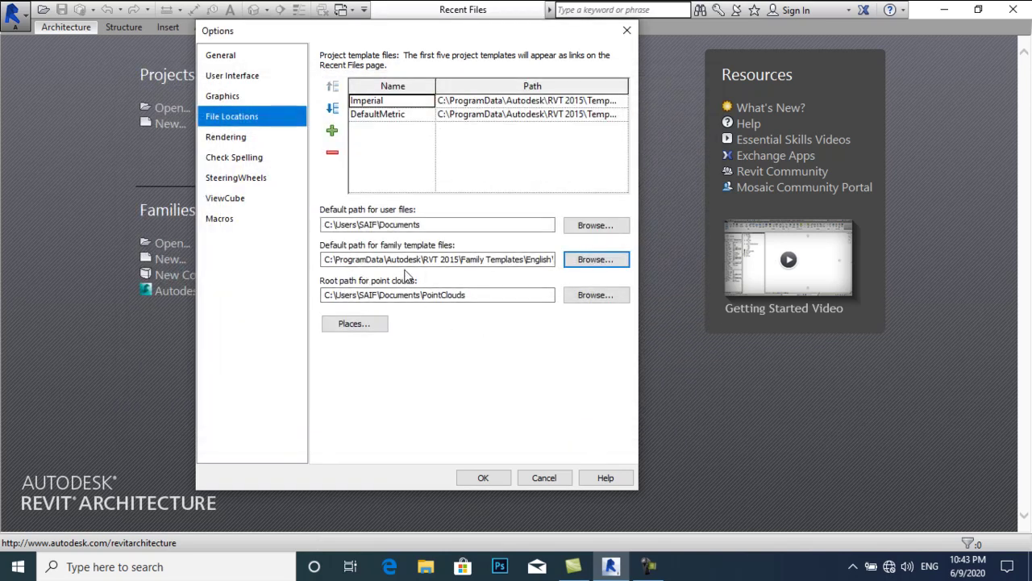
# In Places, browse the Imperial Library path up to the Autodesk folder.
pyautogui.click(345, 325)
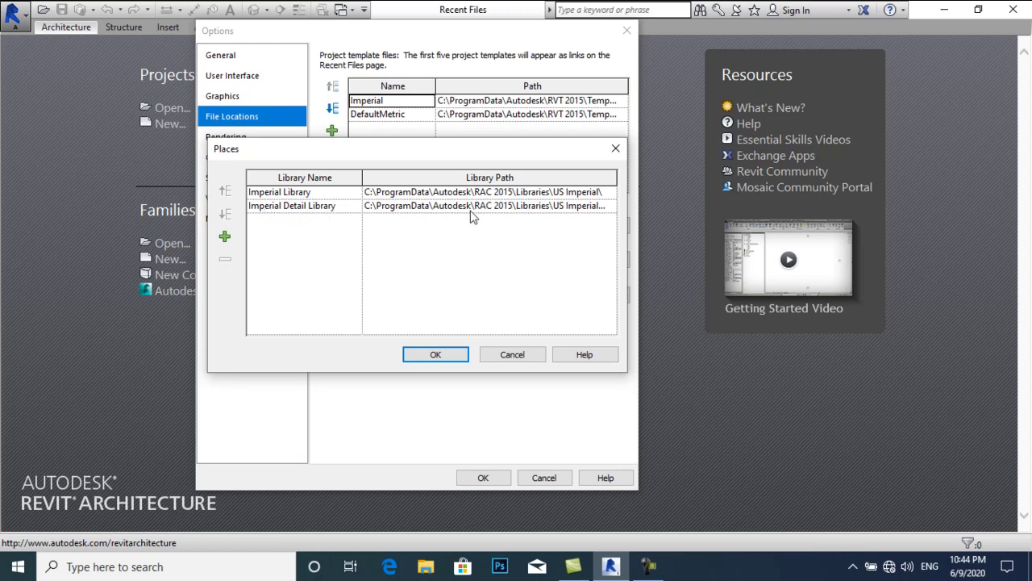
pyautogui.click(565, 192)
pyautogui.click(610, 194)
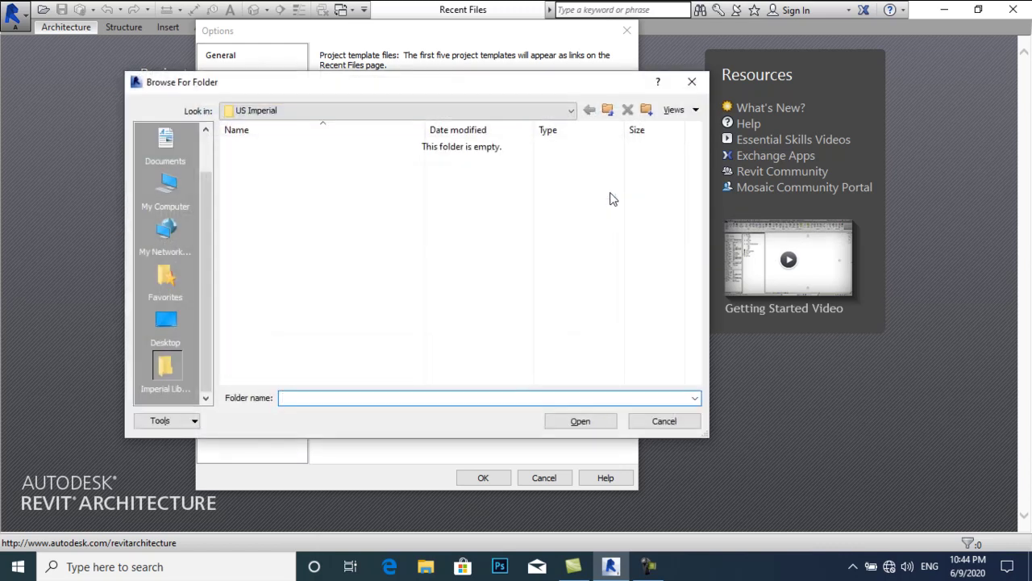
pyautogui.click(608, 110)
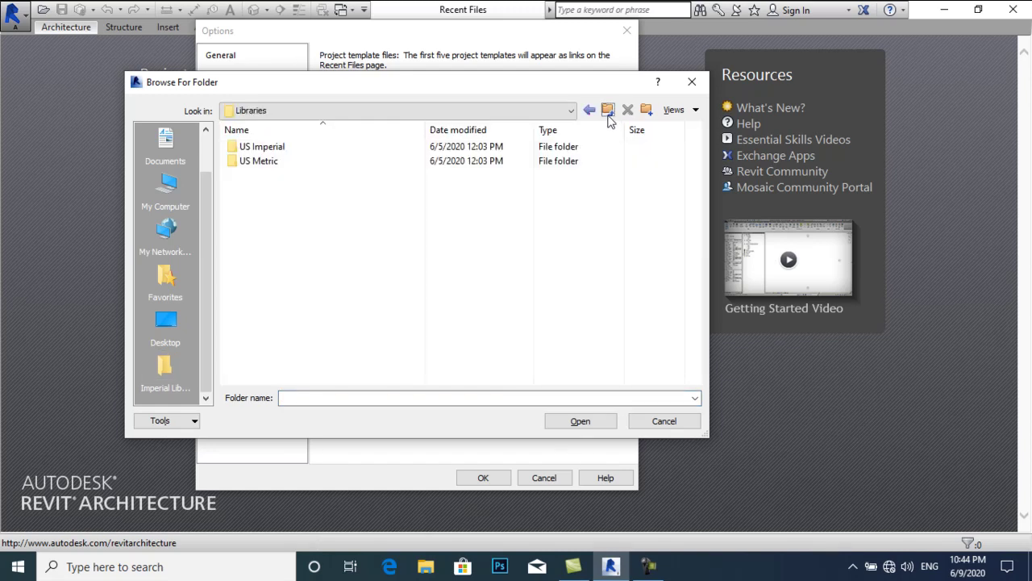
pyautogui.click(608, 111)
pyautogui.click(608, 111)
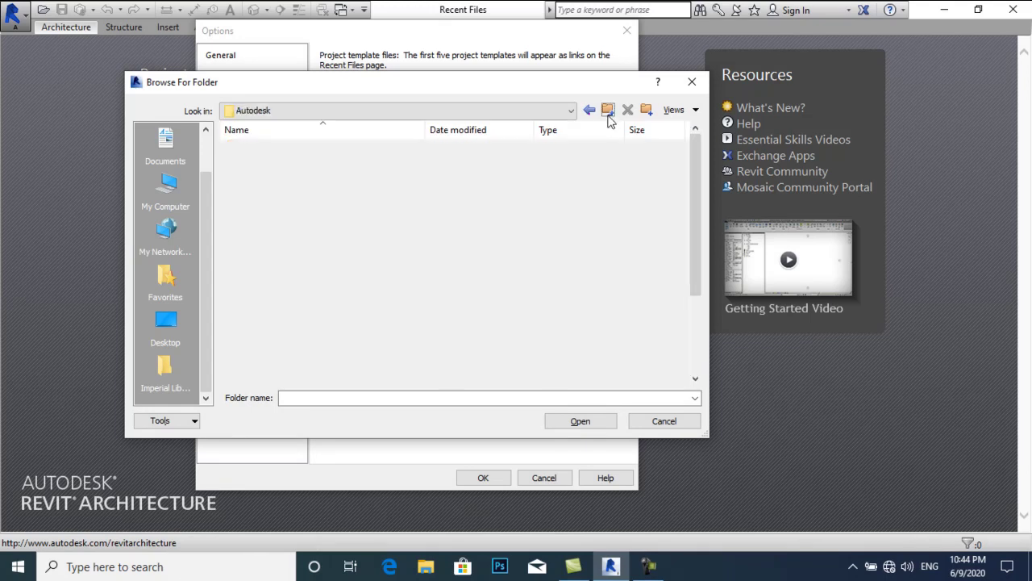
# Point the Imperial Library at RVT 2015\Libraries\US Imperial.
pyautogui.click(384, 222)
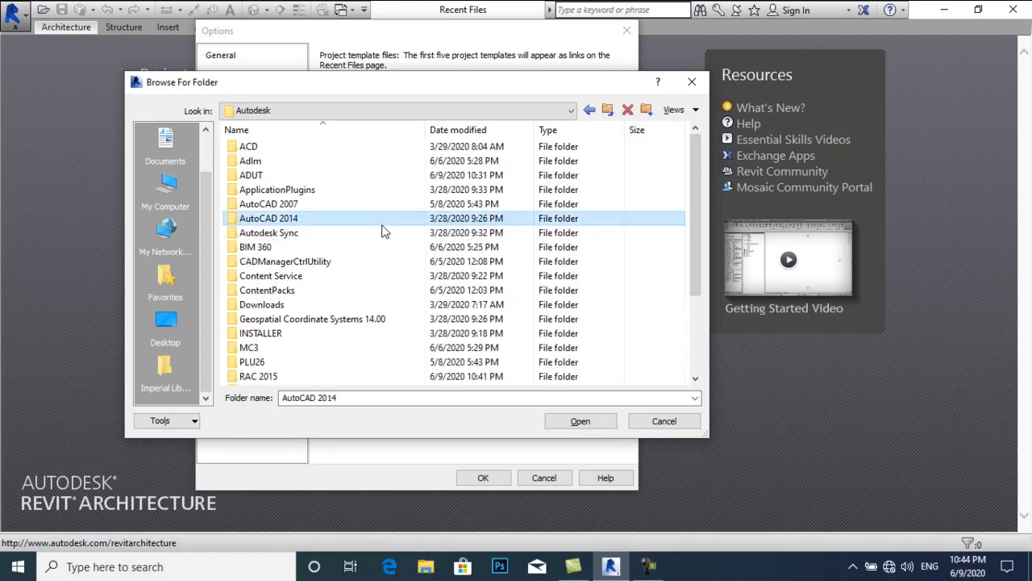
pyautogui.press('r')
pyautogui.scroll(-3, 383, 232)
pyautogui.click(272, 314)
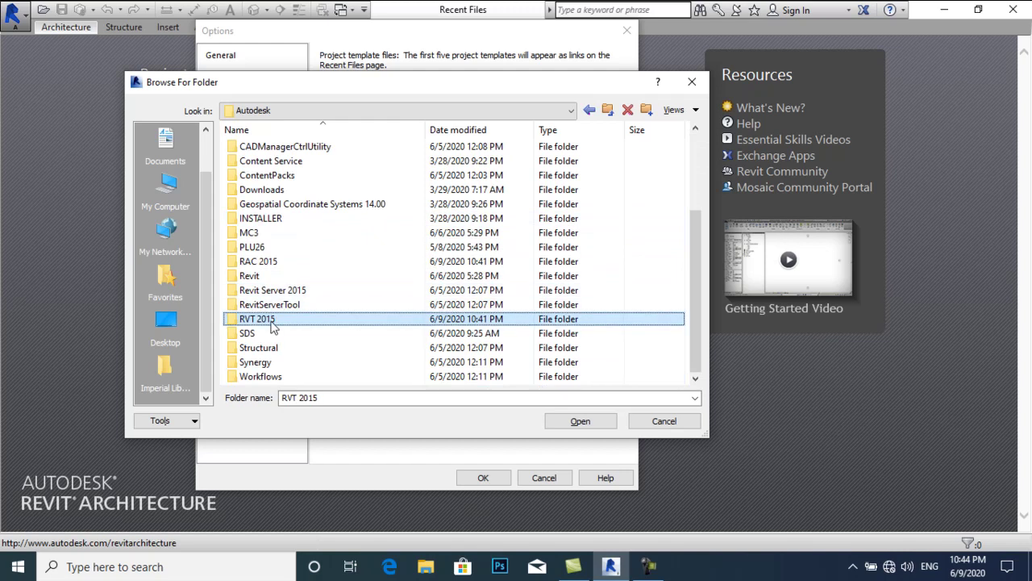
pyautogui.doubleClick(283, 320)
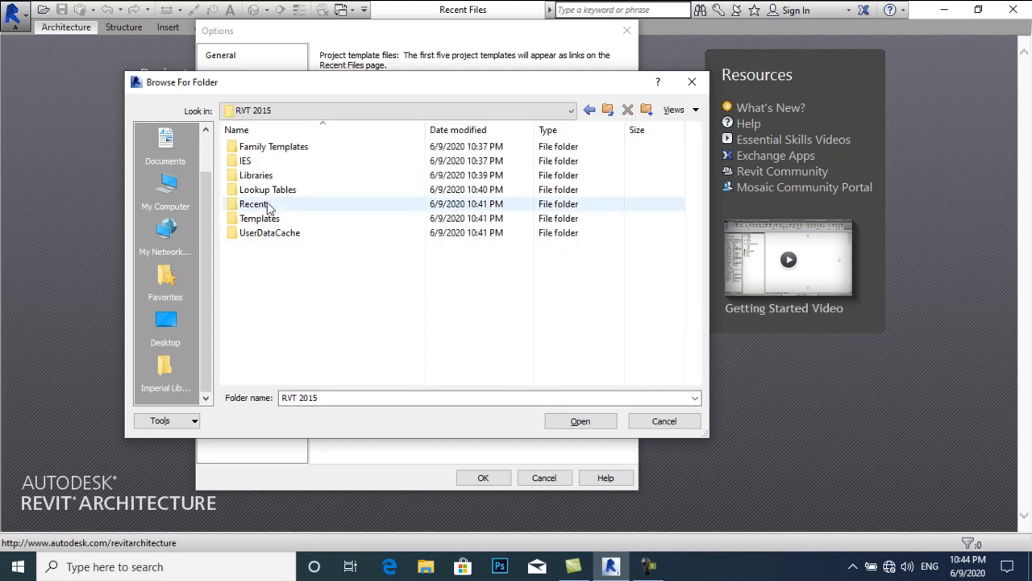
pyautogui.doubleClick(271, 175)
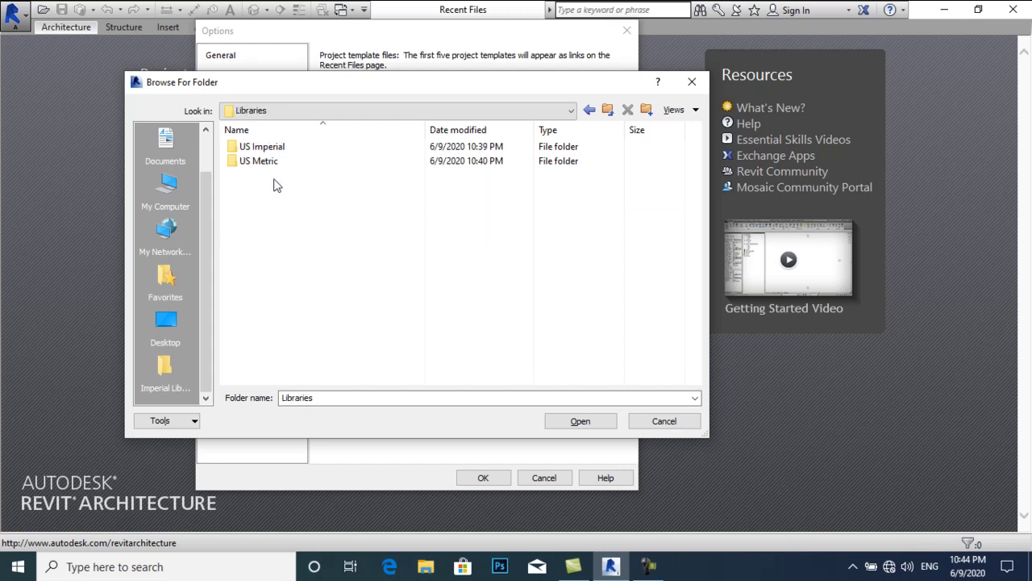
pyautogui.doubleClick(262, 148)
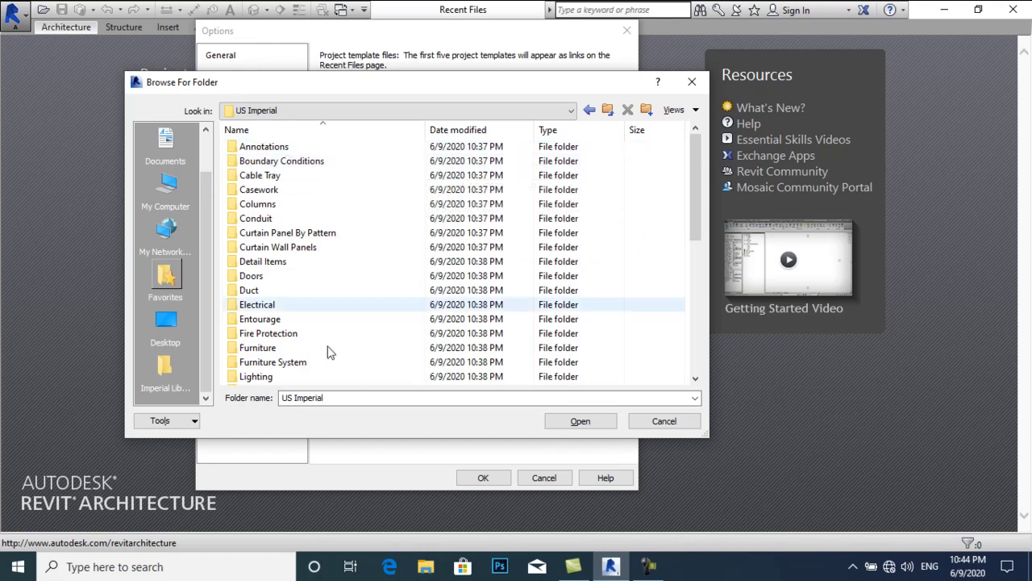
pyautogui.click(577, 423)
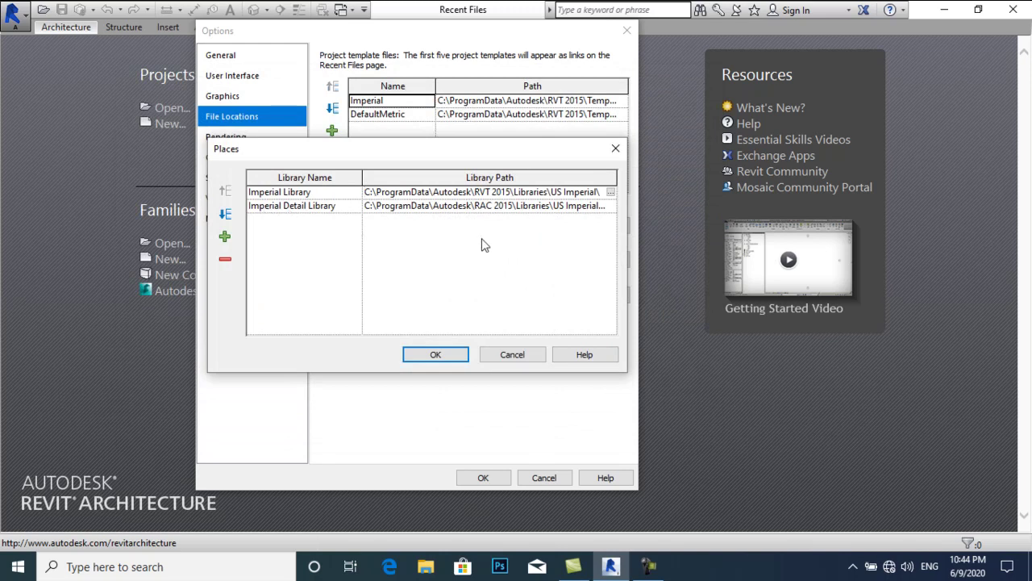
# Browse the Imperial Detail Library path up to the Autodesk folder.
pyautogui.click(608, 207)
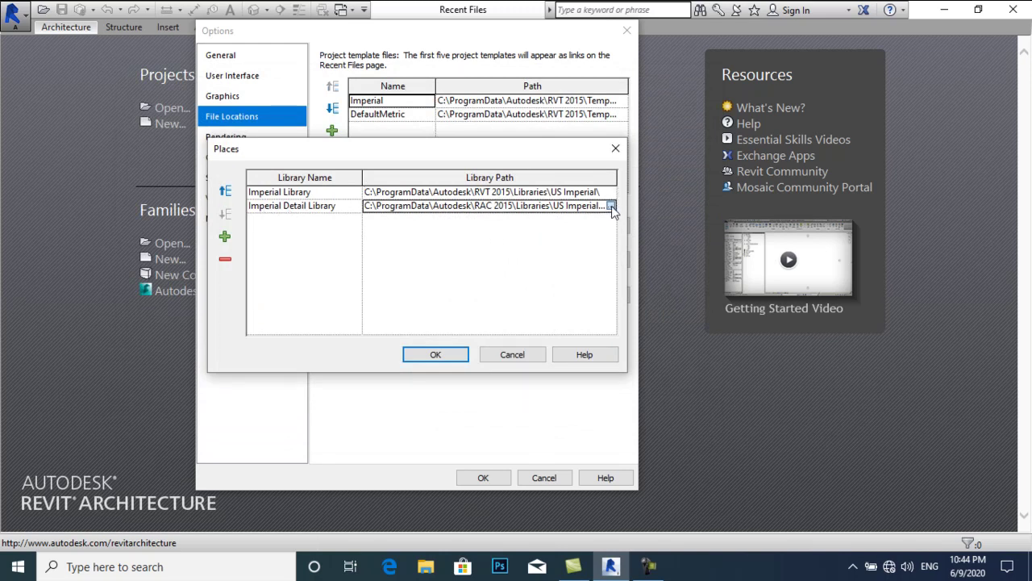
pyautogui.click(611, 206)
pyautogui.click(608, 111)
pyautogui.click(608, 112)
# Set it to RVT 2015\Libraries\US Imperial\Detail Items and confirm Places.
pyautogui.click(334, 206)
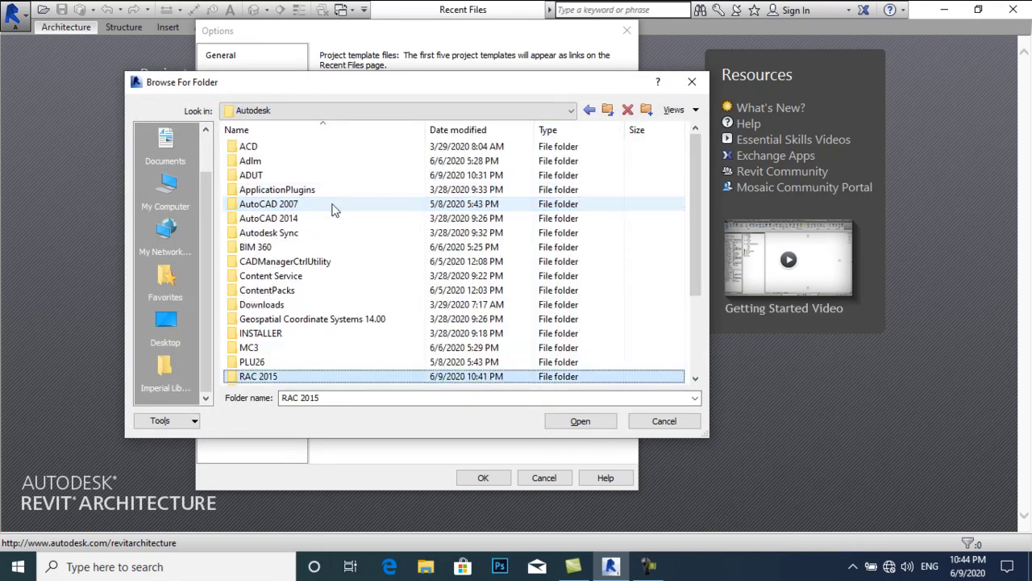
pyautogui.scroll(-3, 334, 209)
pyautogui.click(288, 315)
pyautogui.doubleClick(288, 315)
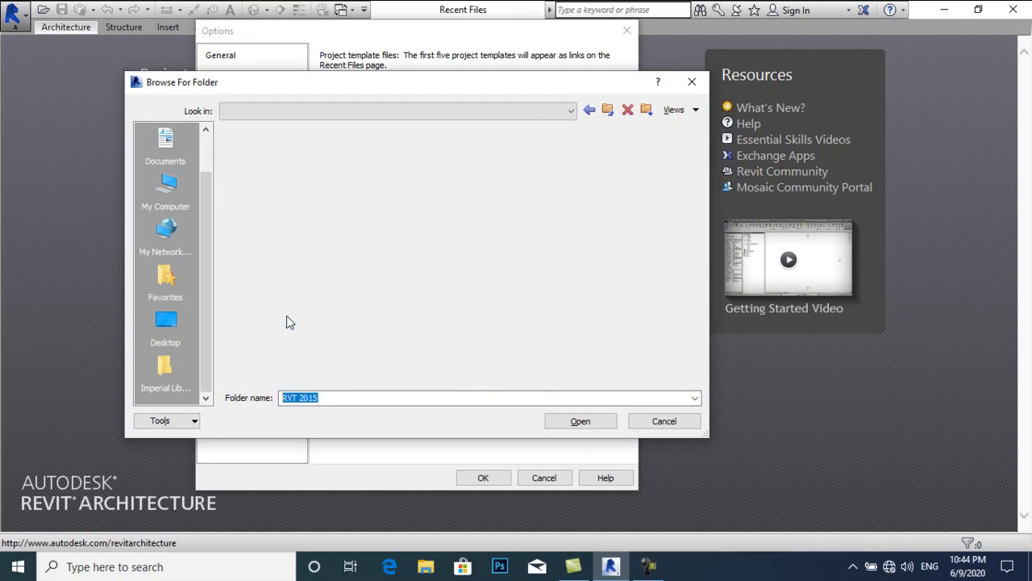
pyautogui.doubleClick(275, 175)
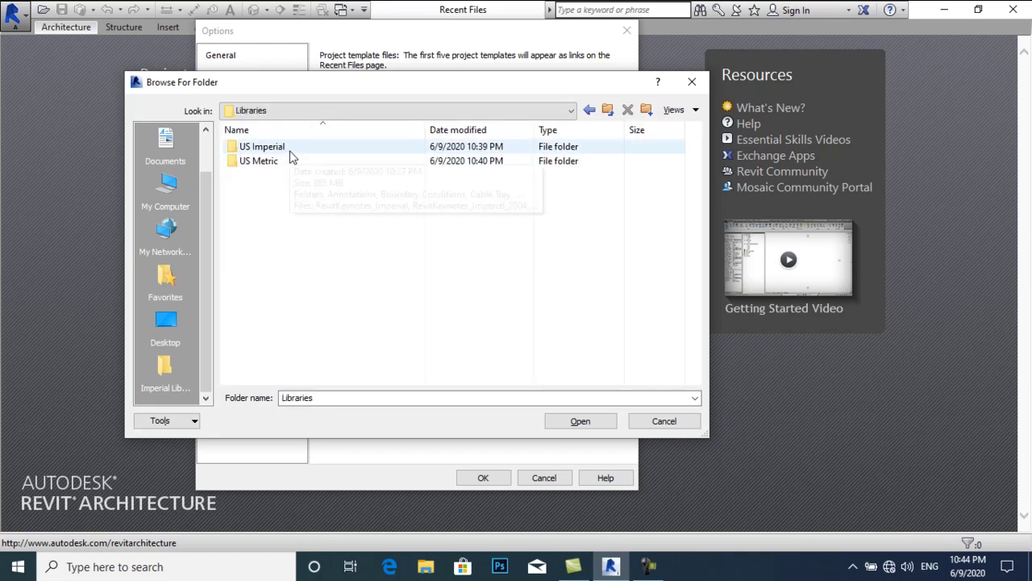
pyautogui.doubleClick(282, 147)
pyautogui.click(308, 263)
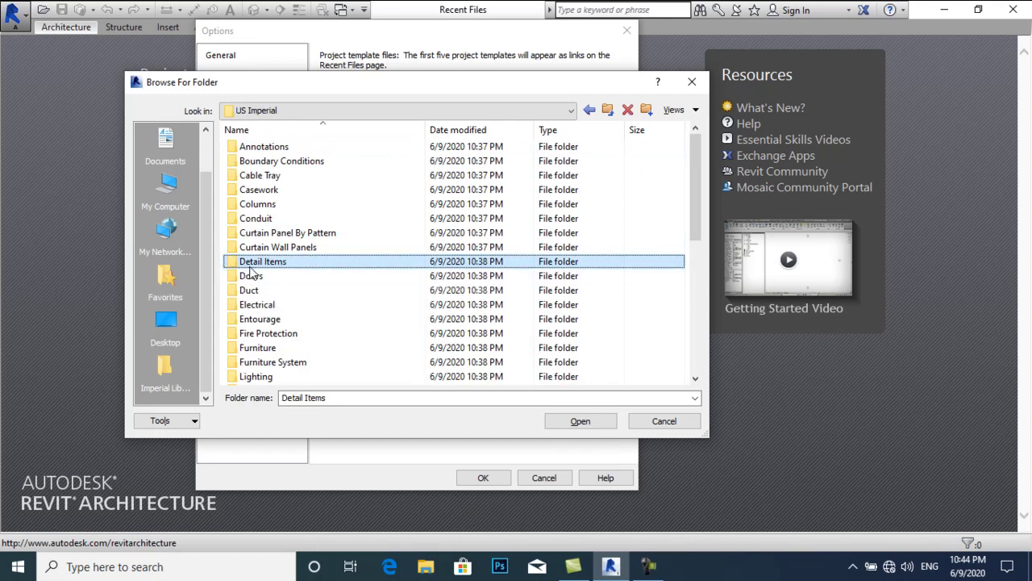
pyautogui.click(581, 422)
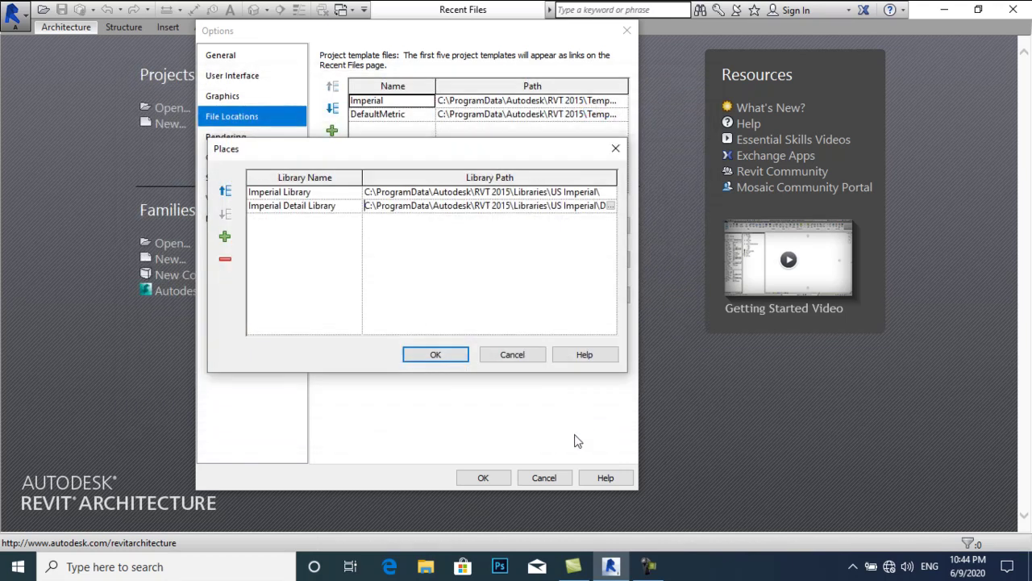
pyautogui.click(442, 356)
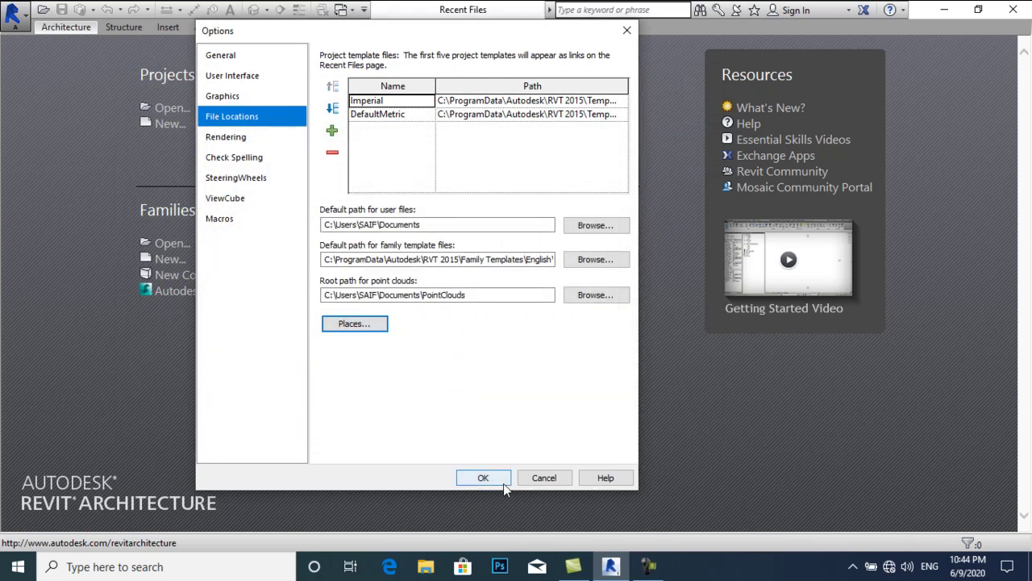
# Confirm the Options dialog so Recent Files lists the Imperial and DefaultMetric templates under Projects.
pyautogui.click(482, 479)
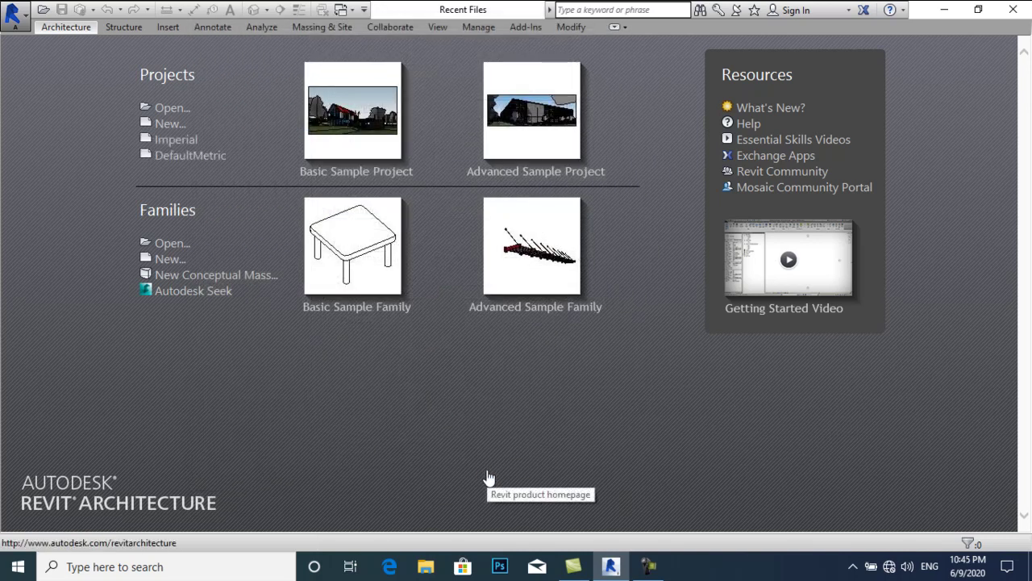